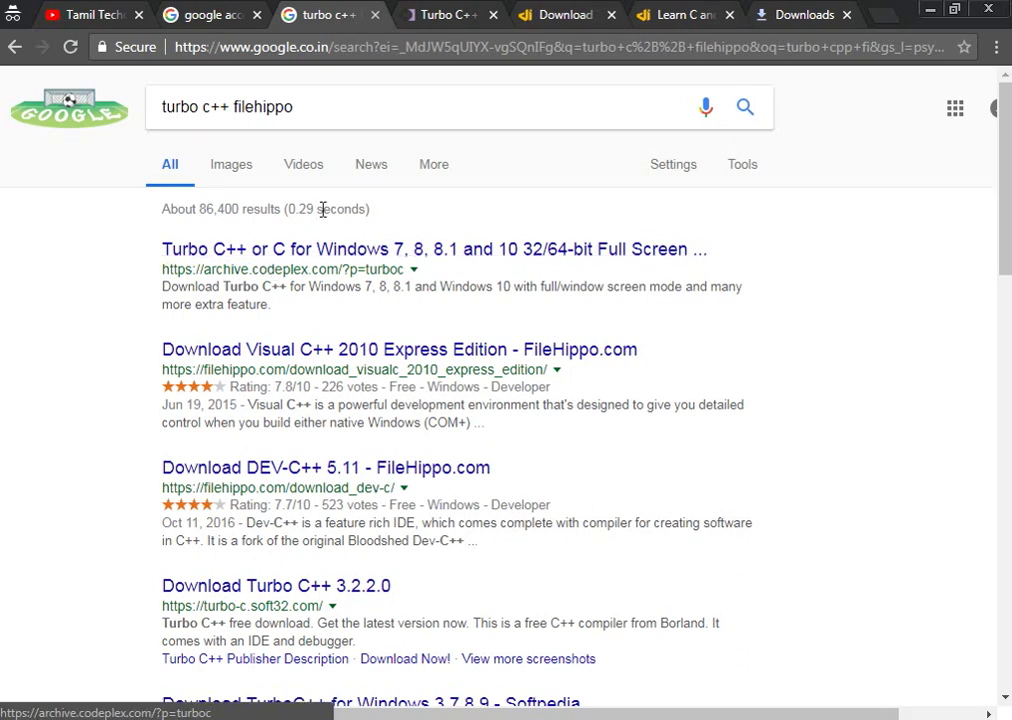
# Review the open Turbo C++ CodePlex page, the Developer Insider download page and its C programming tutorials page.
pyautogui.click(428, 16)
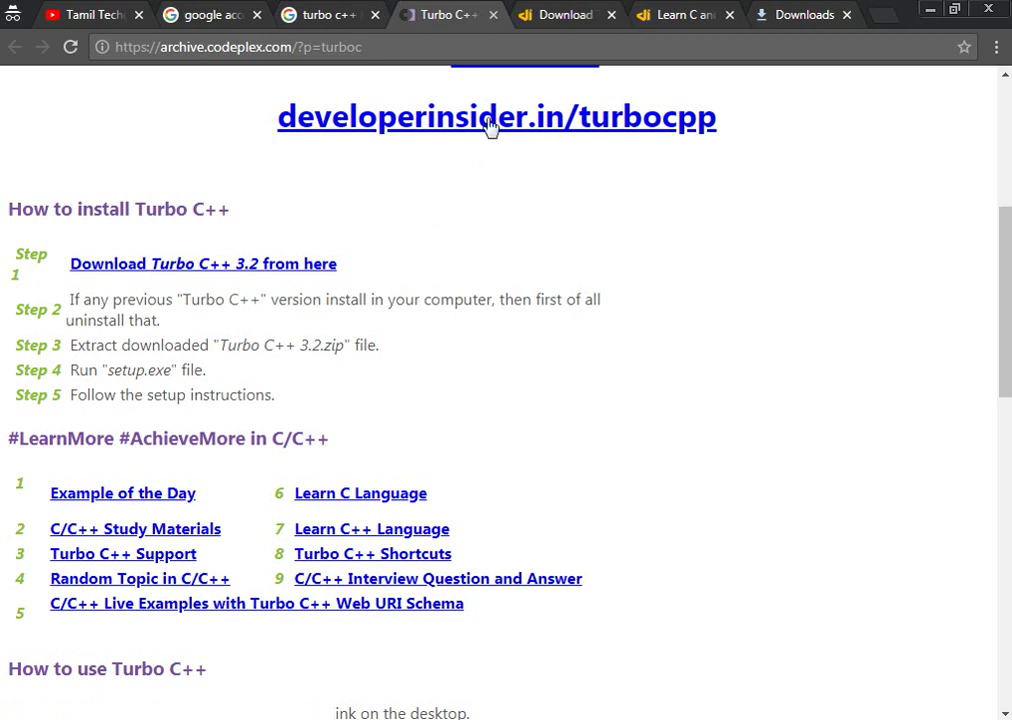
pyautogui.click(557, 13)
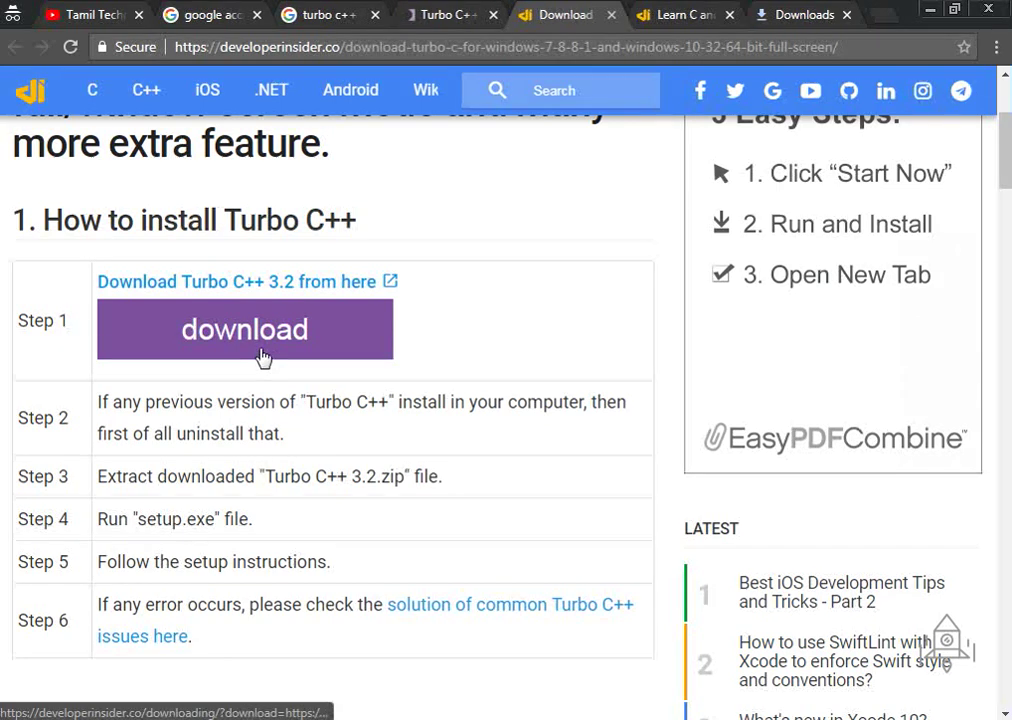
pyautogui.click(680, 12)
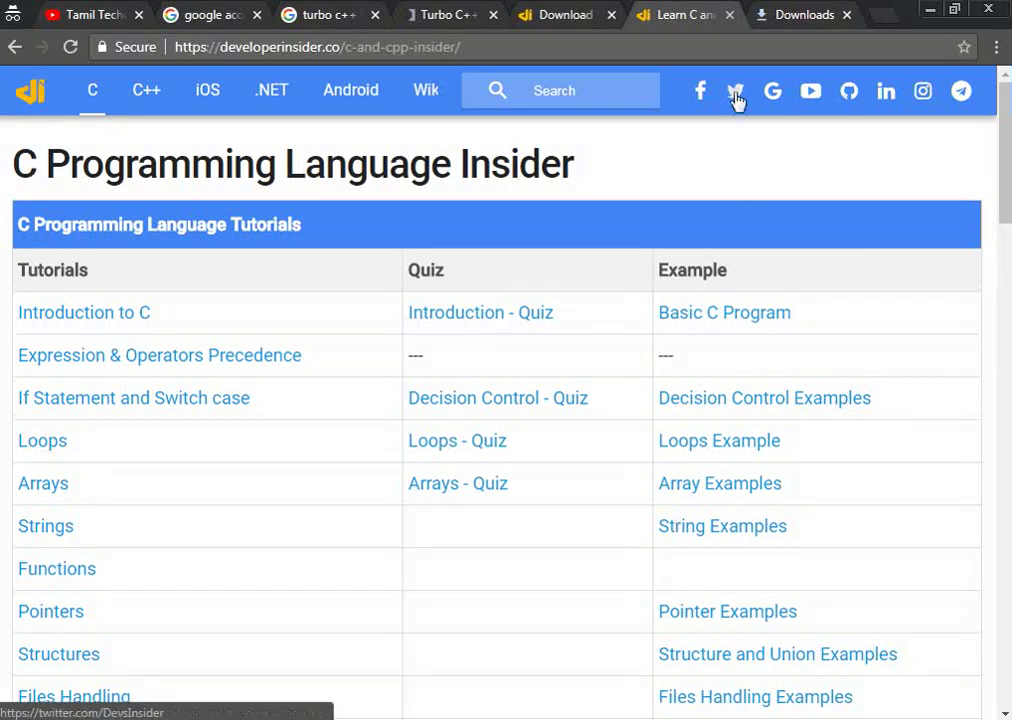
# Show the downloaded Turbo.C.3.2.zip in its folder and extract it into a Turbo.C.3.2 subfolder.
pyautogui.click(806, 12)
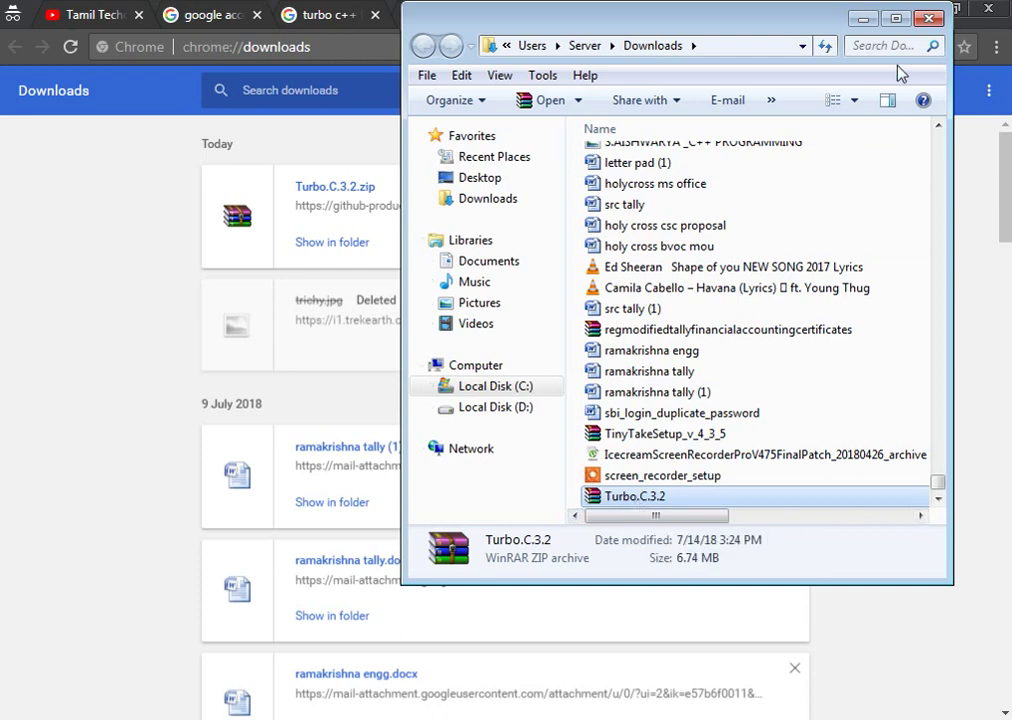
pyautogui.click(903, 20)
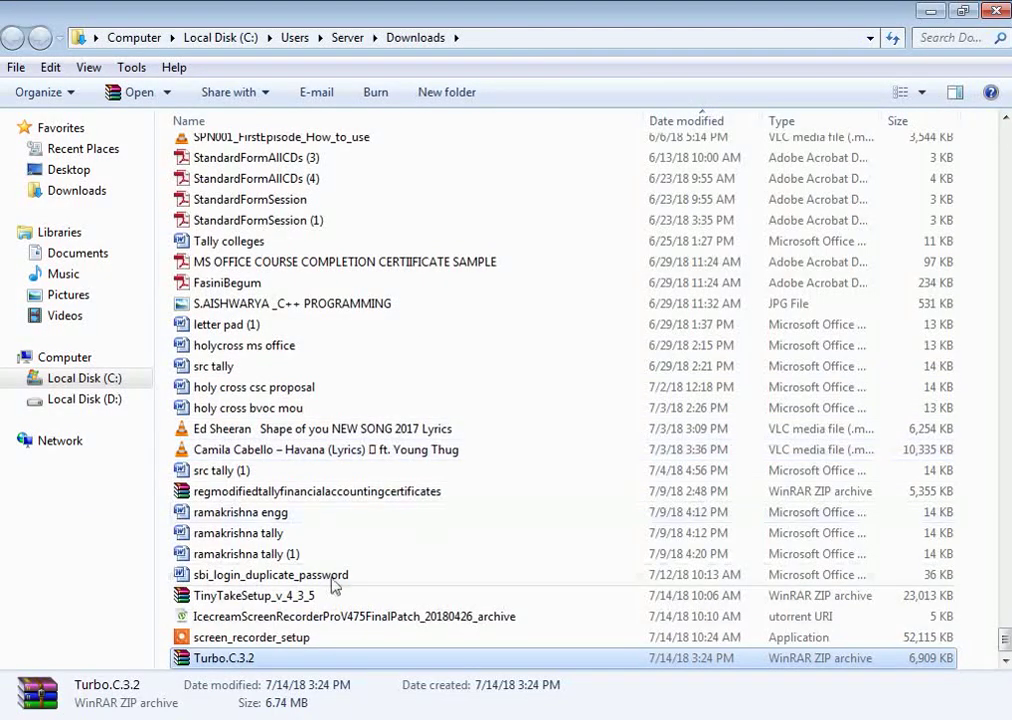
pyautogui.rightClick(242, 660)
pyautogui.click(358, 334)
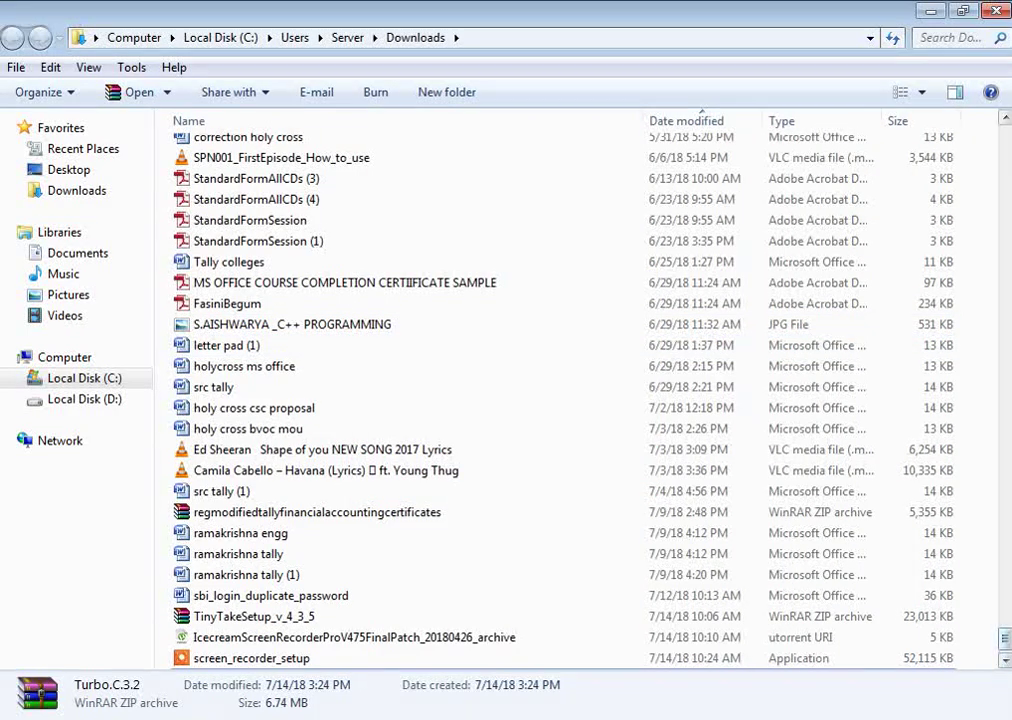
# Find and open the extracted Turbo.C.3.2 folder in Downloads.
pyautogui.scroll(2, 1004, 631)
pyautogui.moveTo(1004, 631); pyautogui.dragTo(1000, 160)
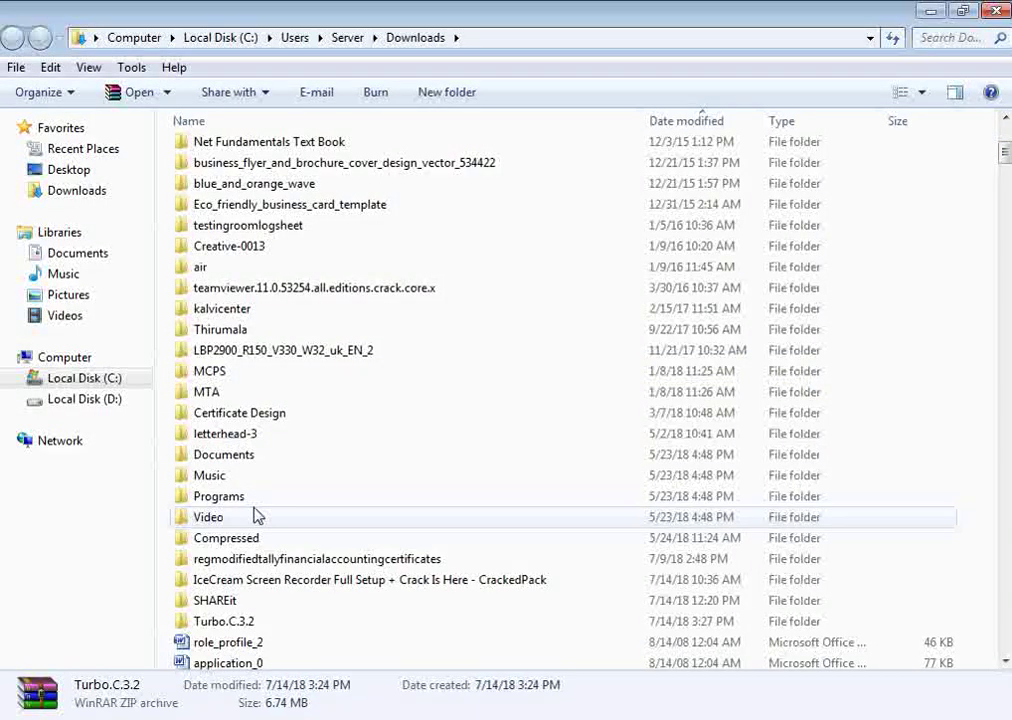
pyautogui.click(215, 625)
pyautogui.doubleClick(216, 626)
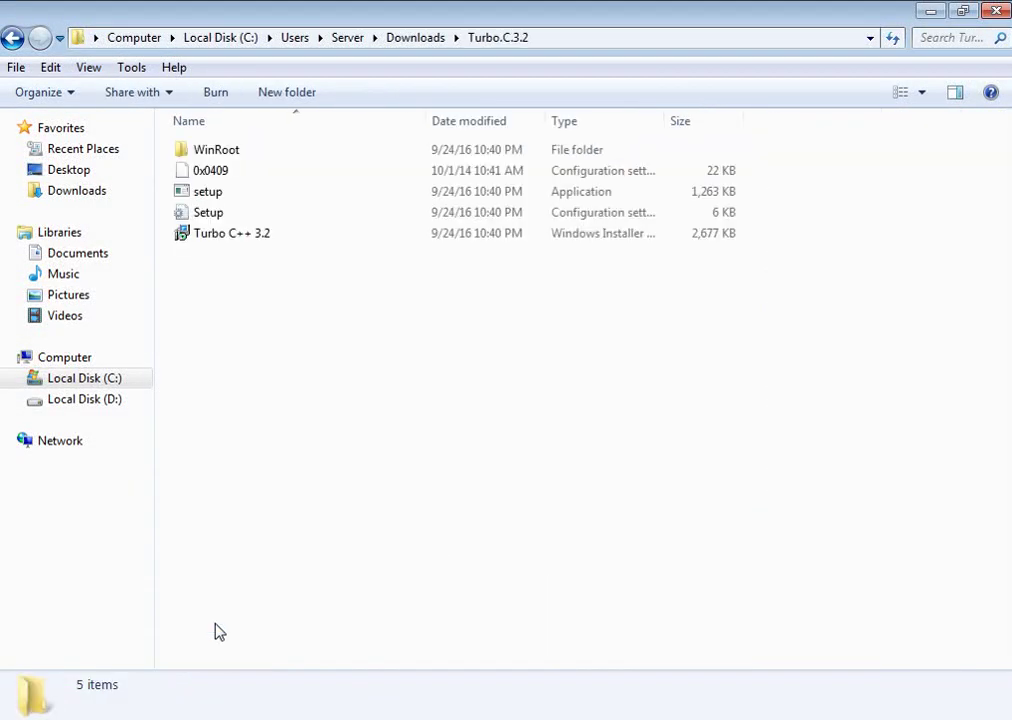
# Run the setup application as administrator and allow it to make changes to the computer.
pyautogui.click(211, 197)
pyautogui.rightClick(213, 200)
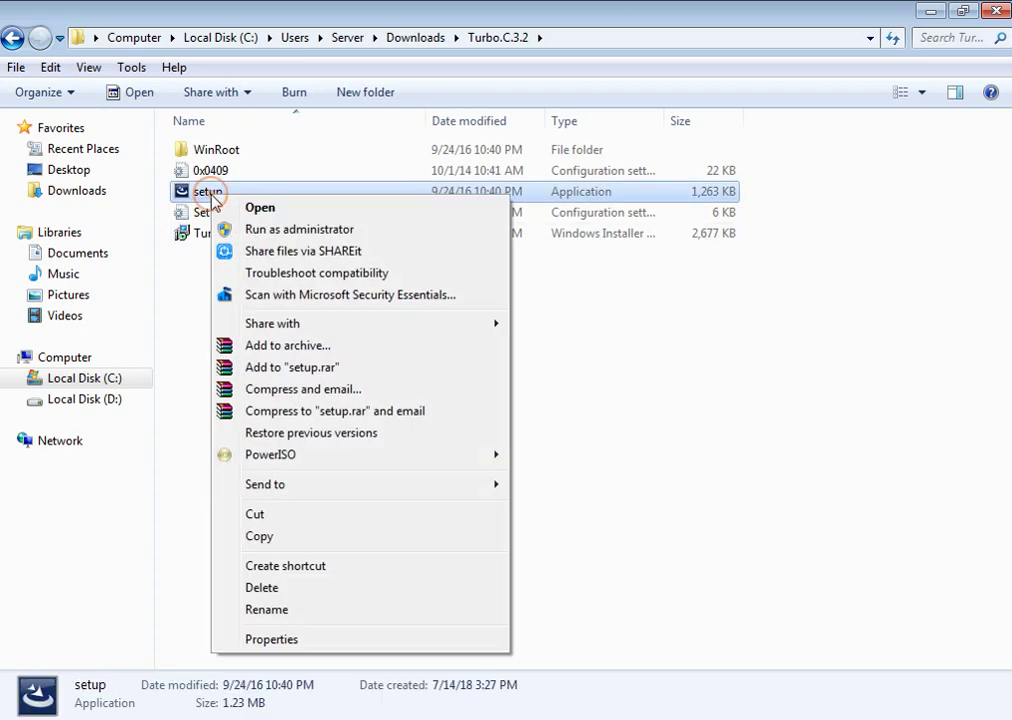
pyautogui.click(270, 229)
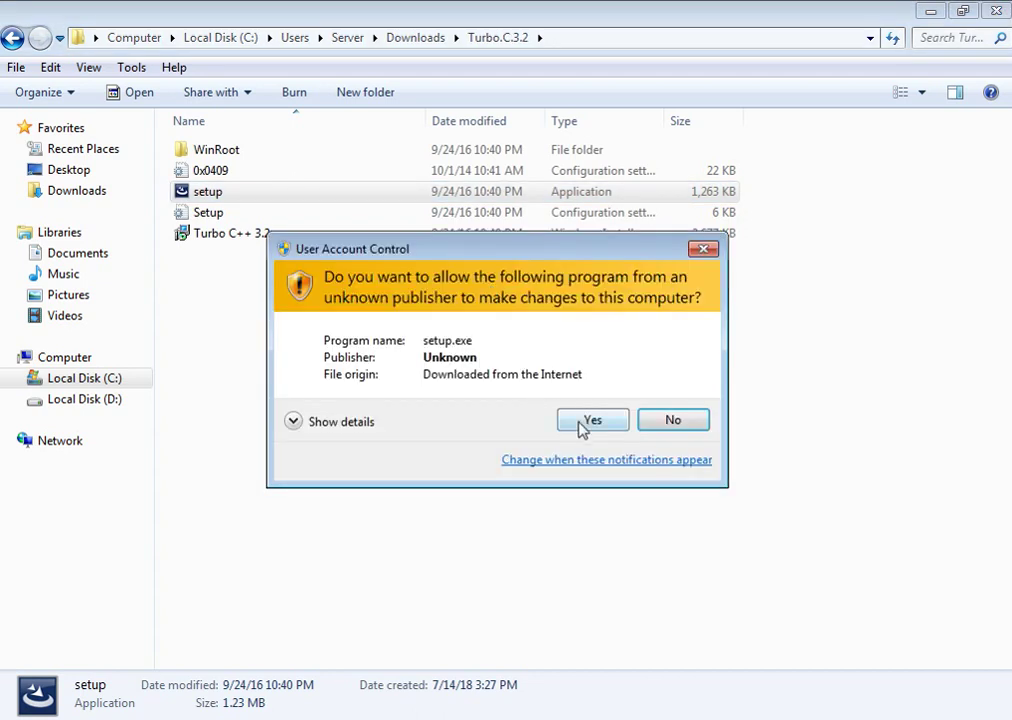
pyautogui.click(585, 425)
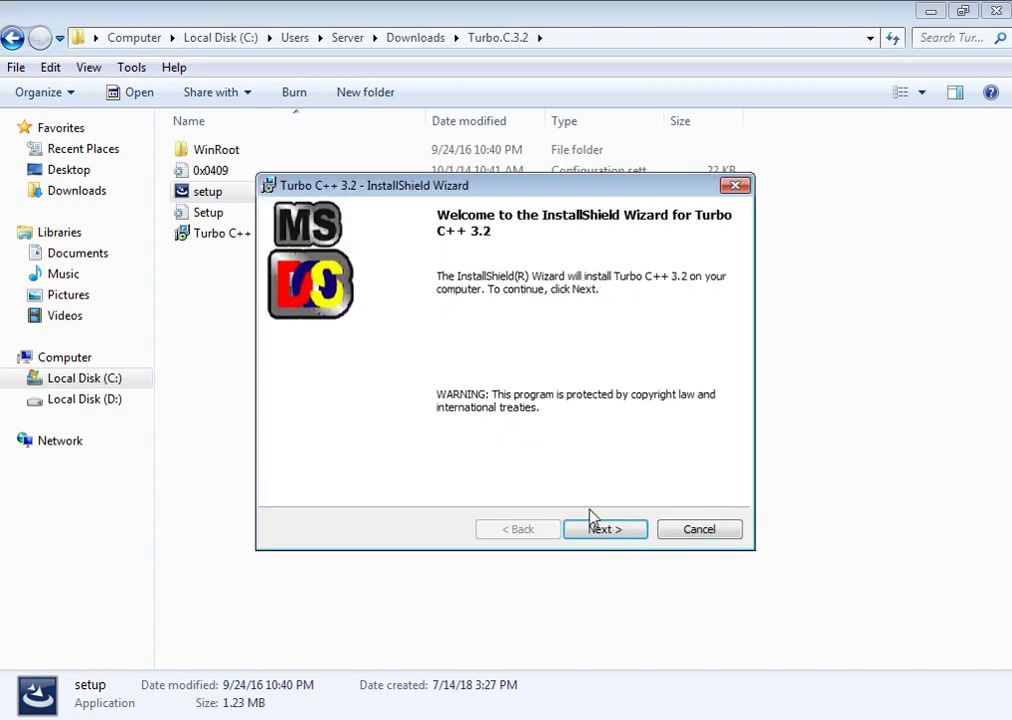
# Accept the license agreement and install Turbo C++ 3.2 with the Typical setup in C:\TURBOC3\.
pyautogui.click(600, 531)
pyautogui.click(343, 460)
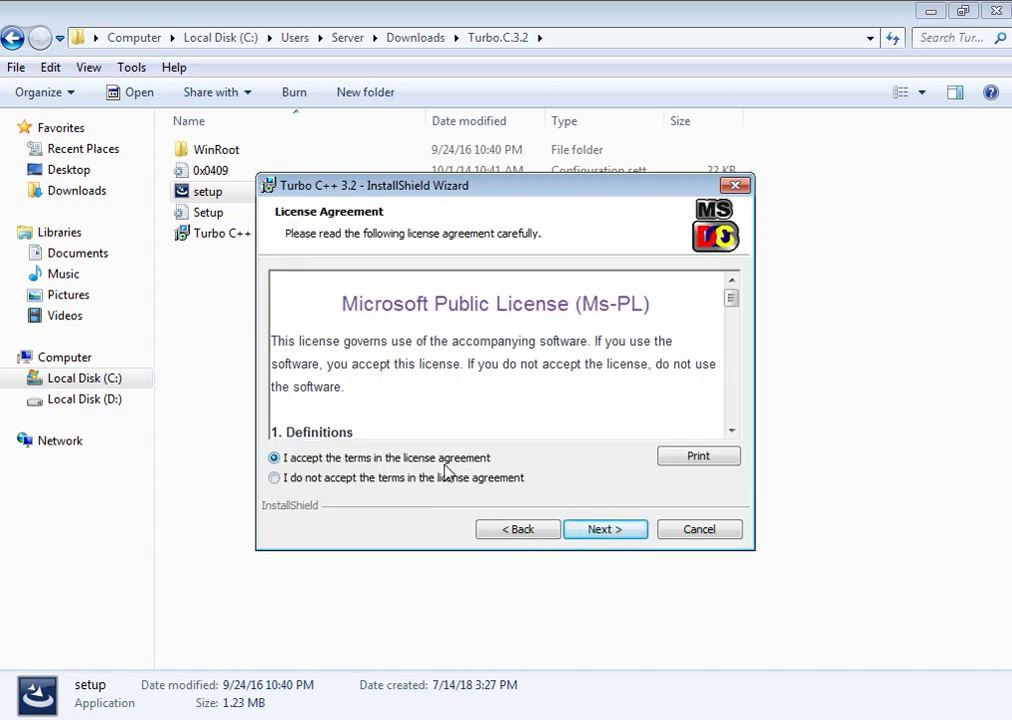
pyautogui.click(605, 532)
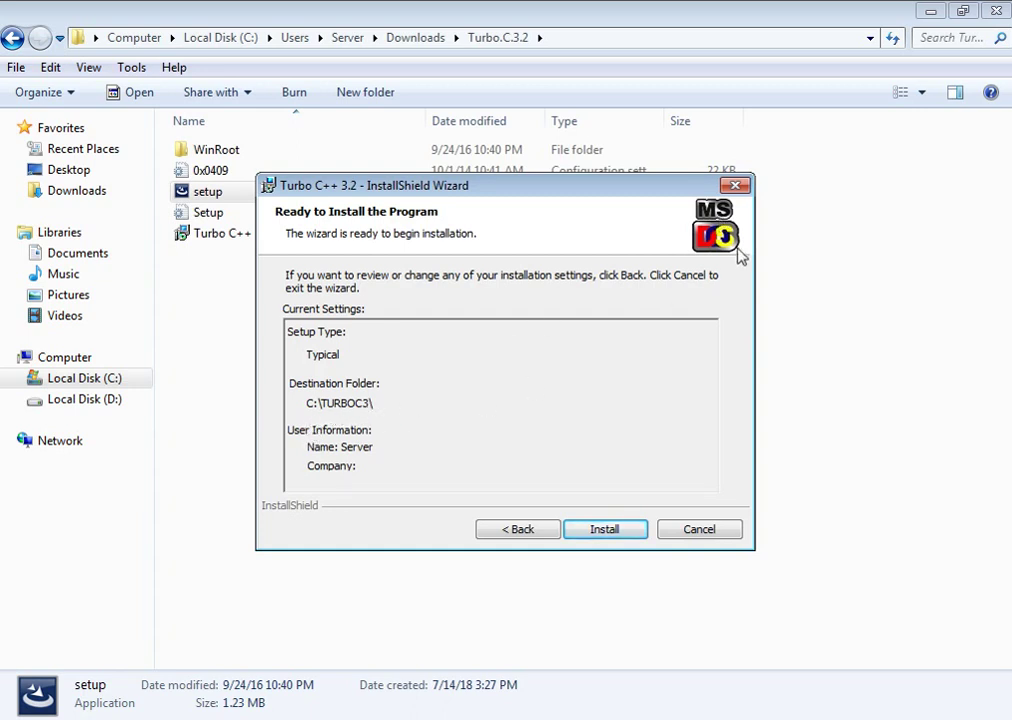
pyautogui.click(604, 530)
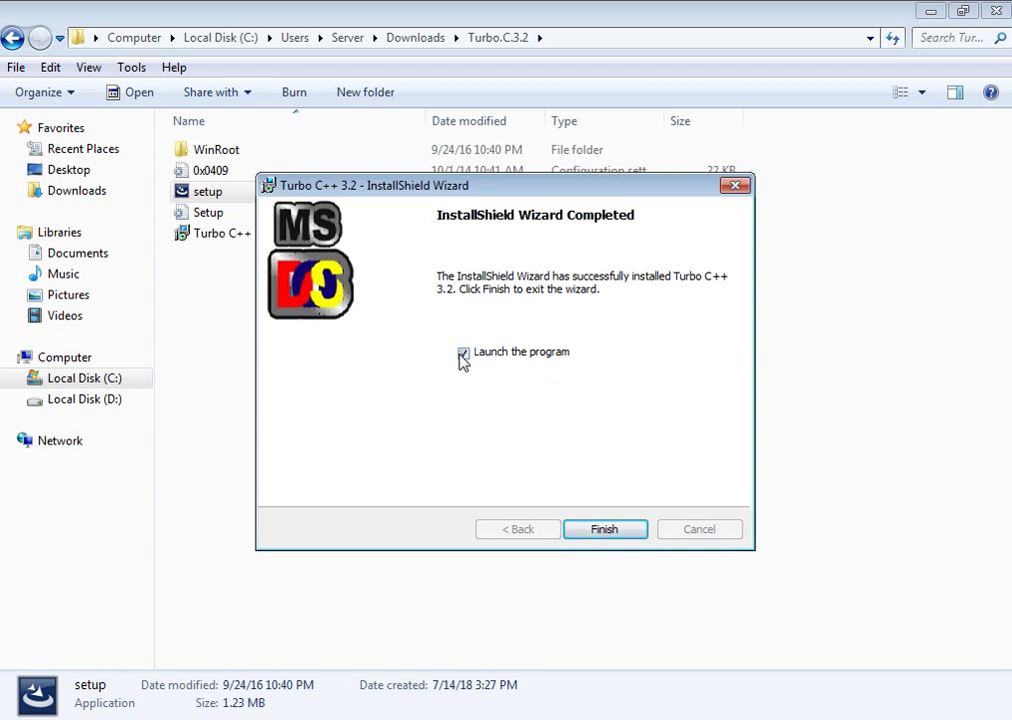
# Check the desktop for the Turbo C++ shortcut and finish the installation wizard without launching the program.
pyautogui.click(1008, 716)
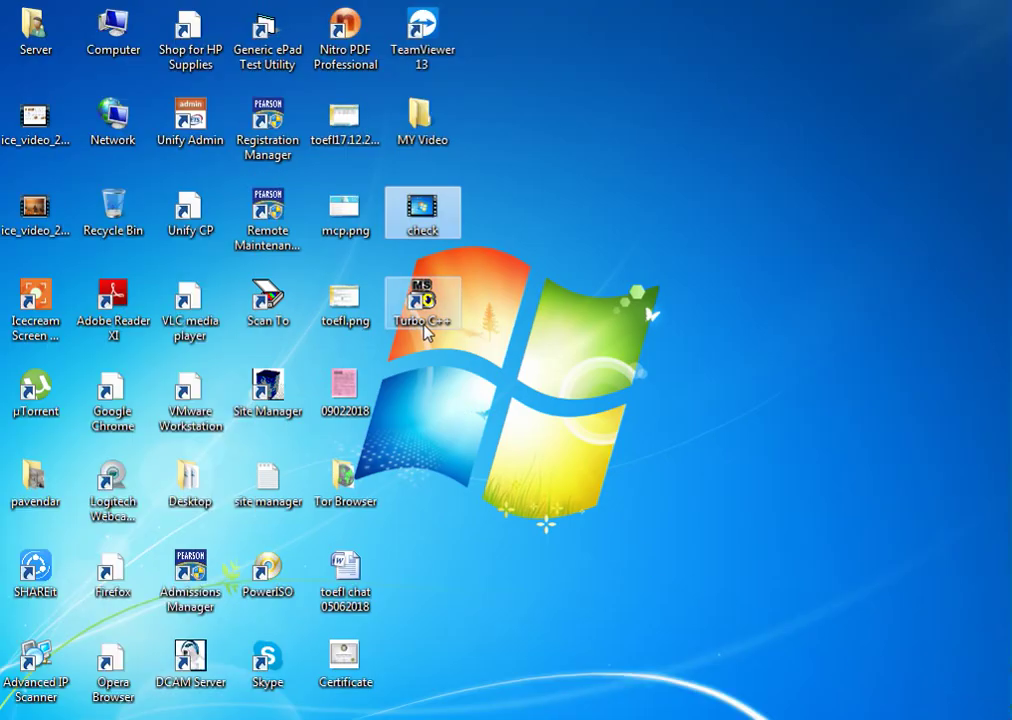
pyautogui.click(569, 705)
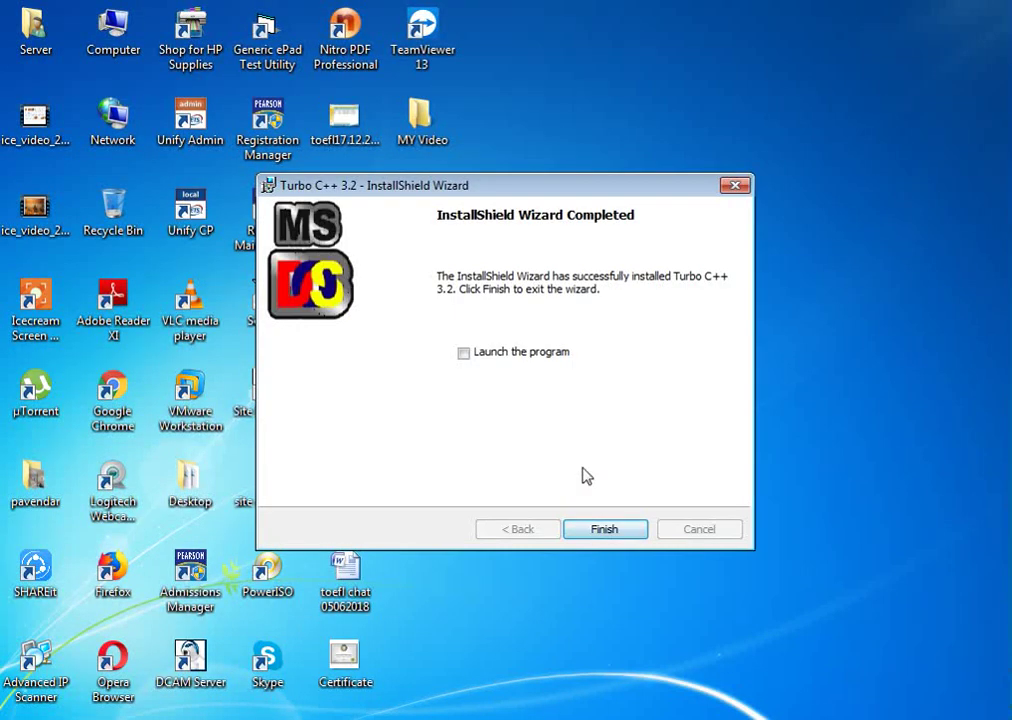
pyautogui.click(608, 529)
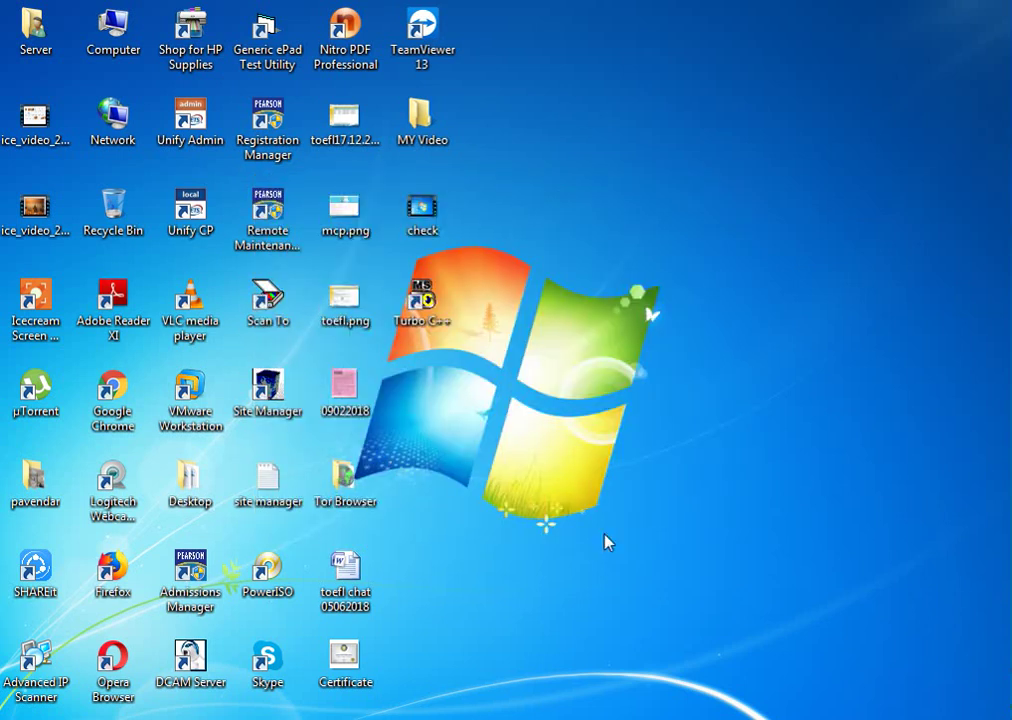
# Try to open Turbo C++ from the desktop and download the required .NET Framework v4.5, retrying the page once before closing the browser.
pyautogui.rightClick(428, 318)
pyautogui.click(519, 332)
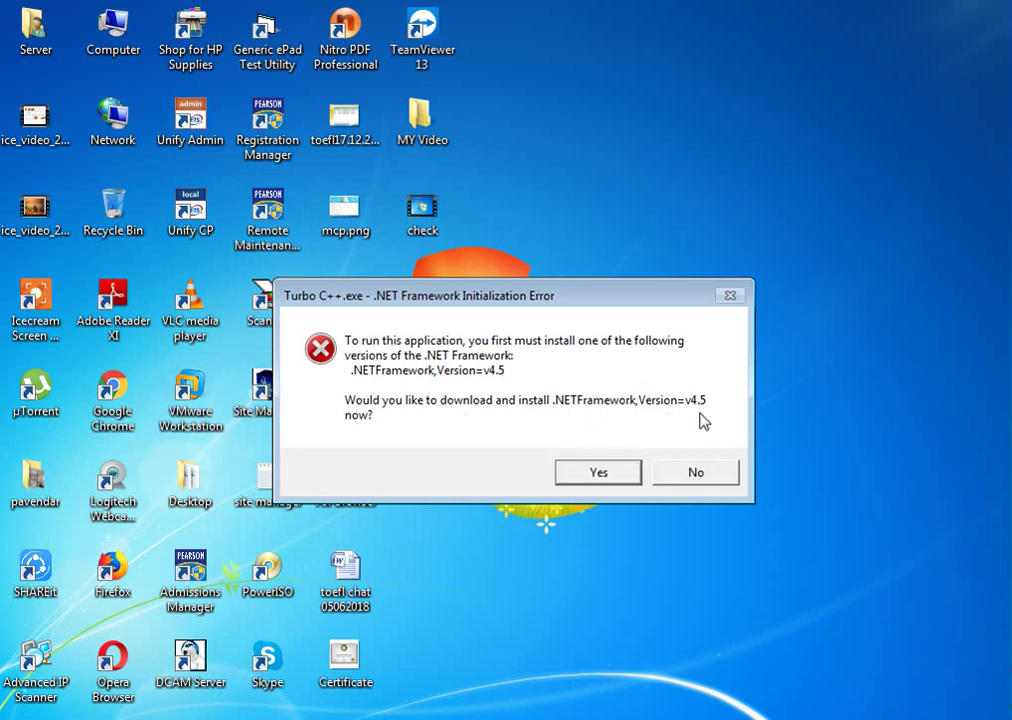
pyautogui.click(598, 473)
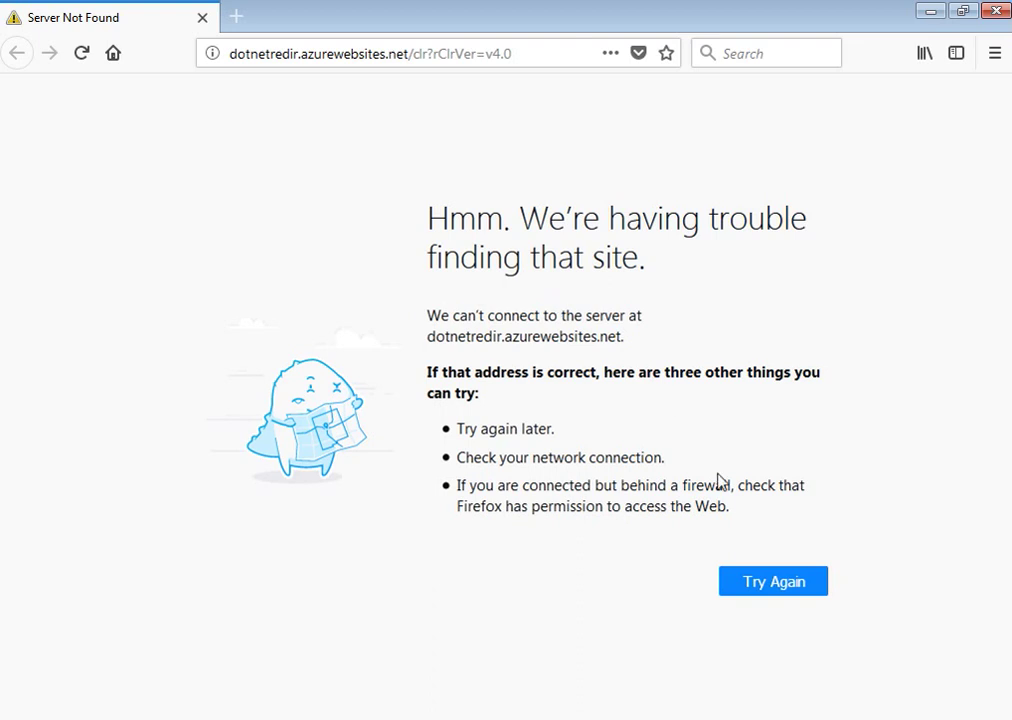
pyautogui.click(750, 582)
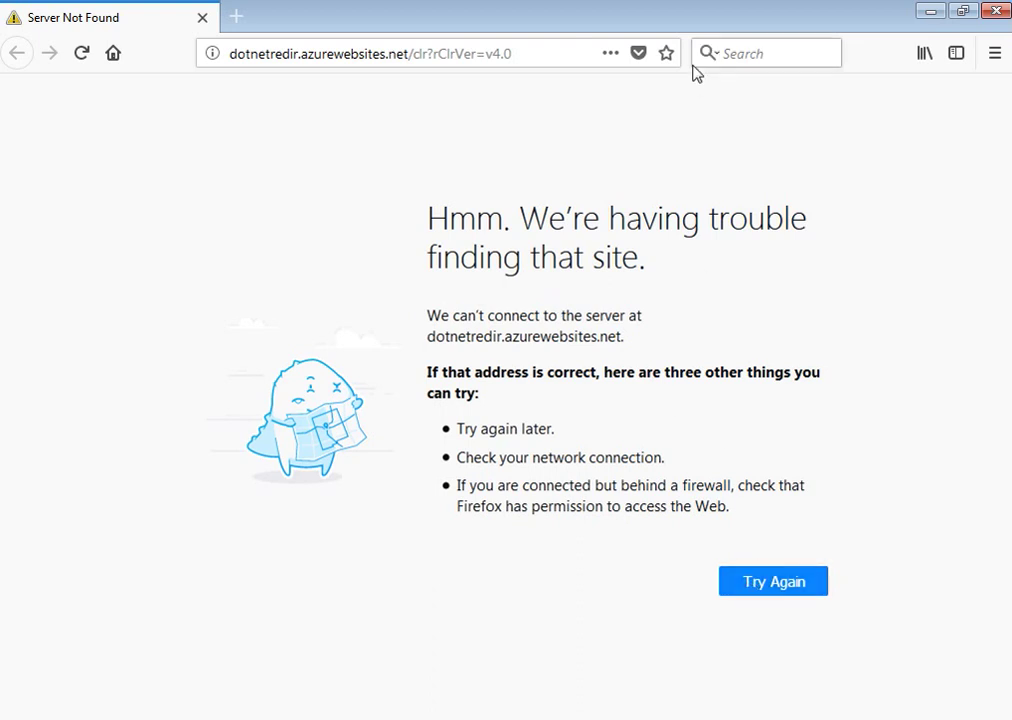
pyautogui.click(986, 14)
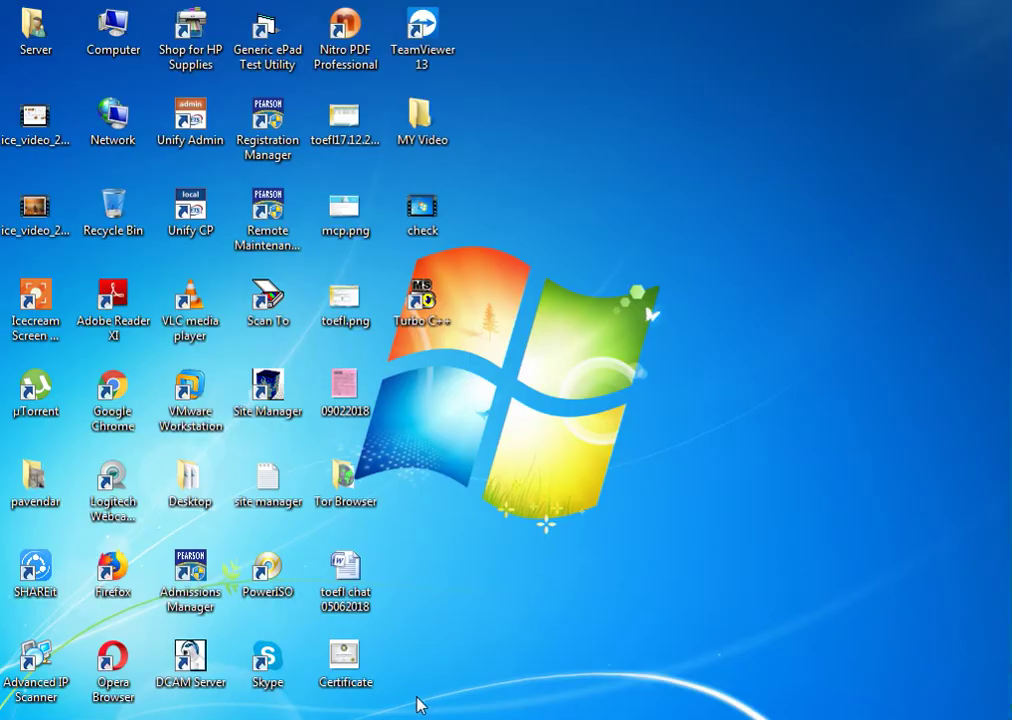
# Refresh the desktop and open the list of installed programs in Control Panel.
pyautogui.moveTo(395, 716)
pyautogui.rightClick(594, 384)
pyautogui.click(639, 402)
pyautogui.press('super')
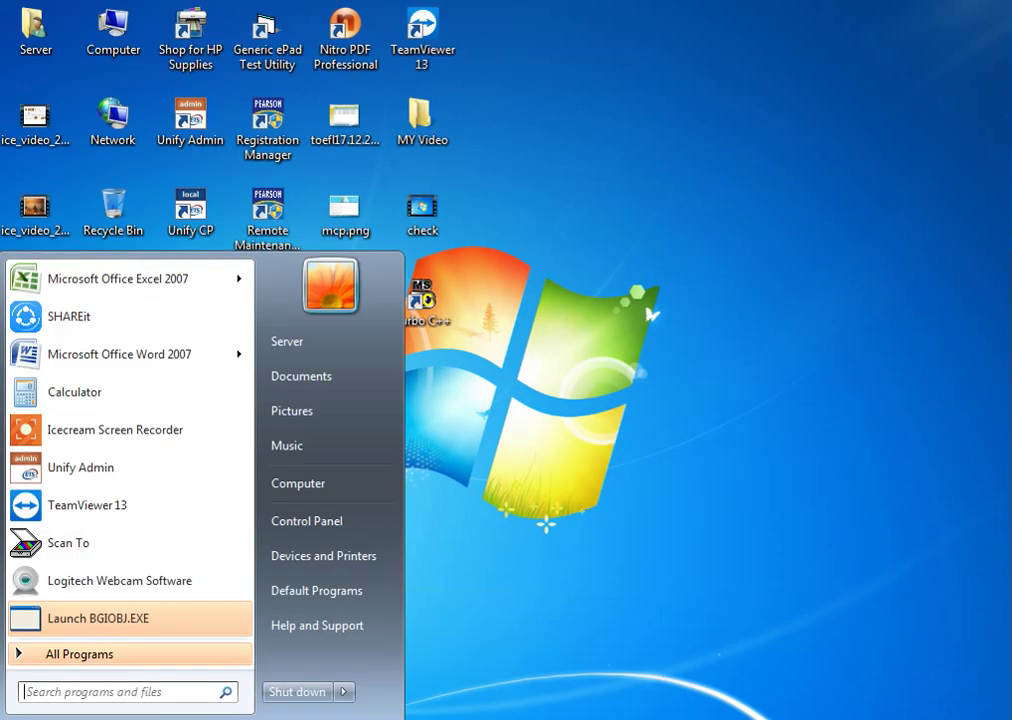
pyautogui.click(320, 520)
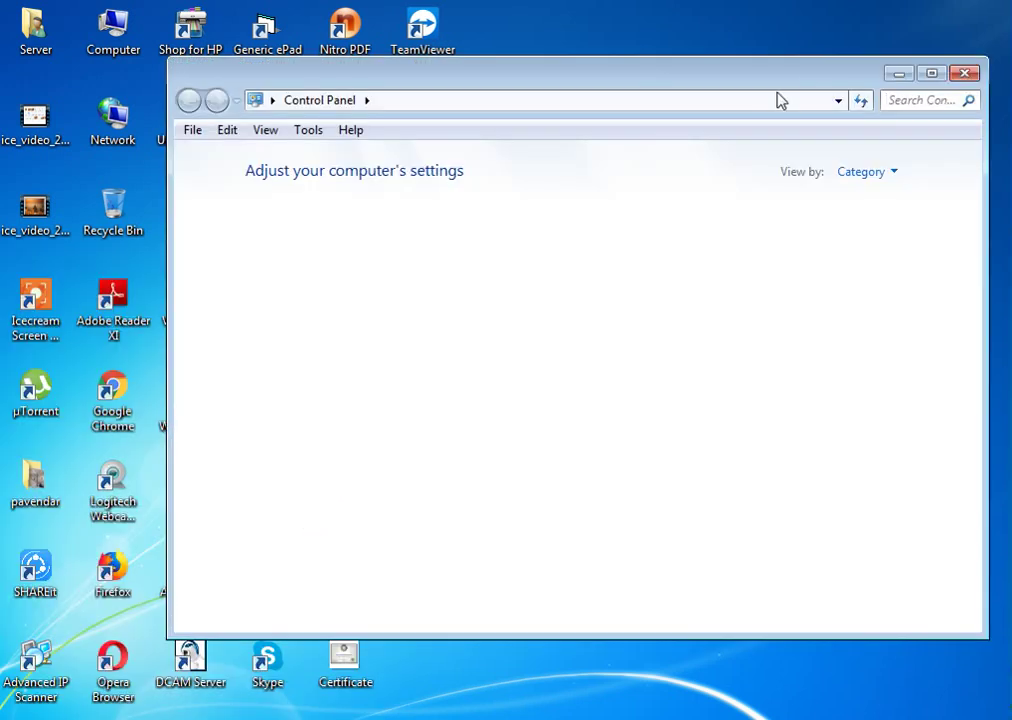
pyautogui.click(931, 73)
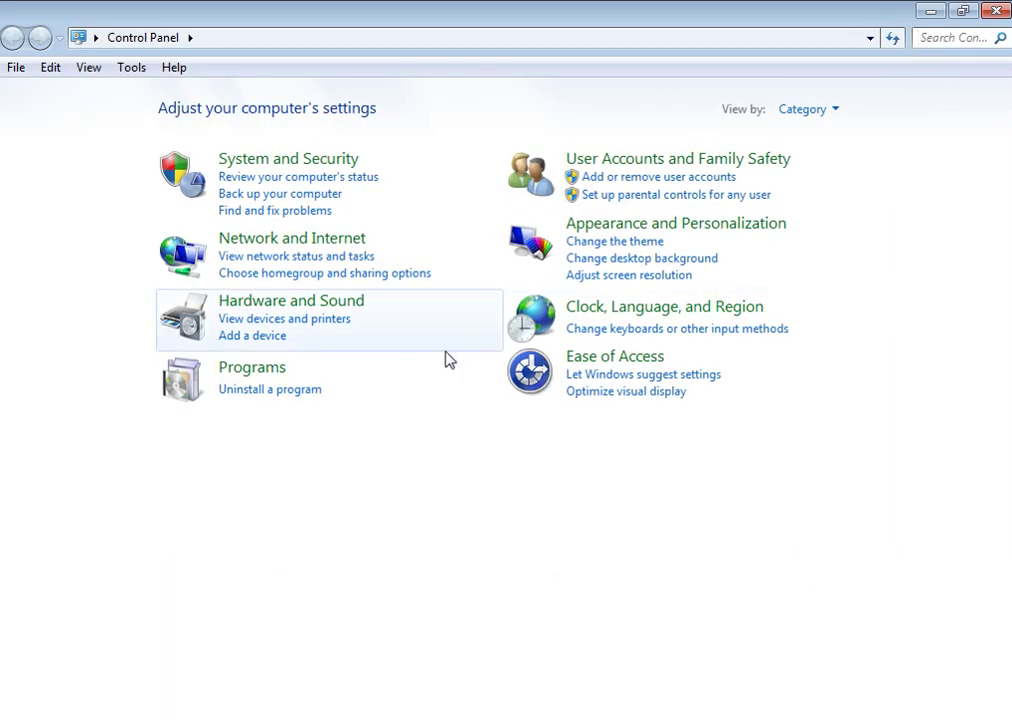
pyautogui.click(258, 392)
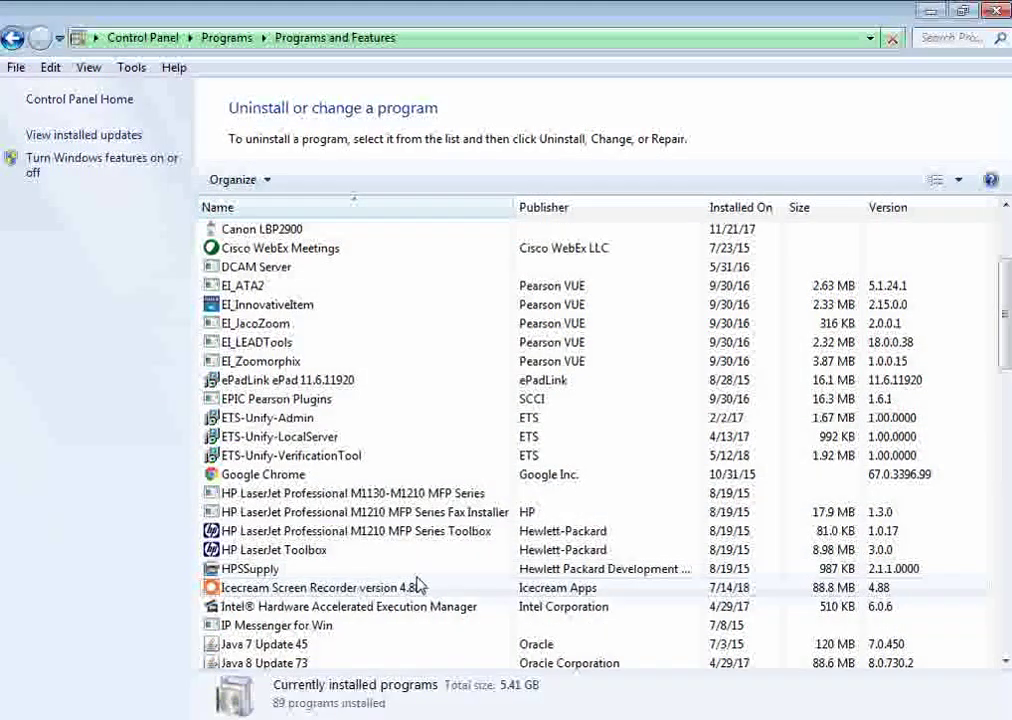
# Examine the installed programs for Microsoft .NET Framework versions and close the list.
pyautogui.moveTo(1006, 343); pyautogui.dragTo(1006, 413)
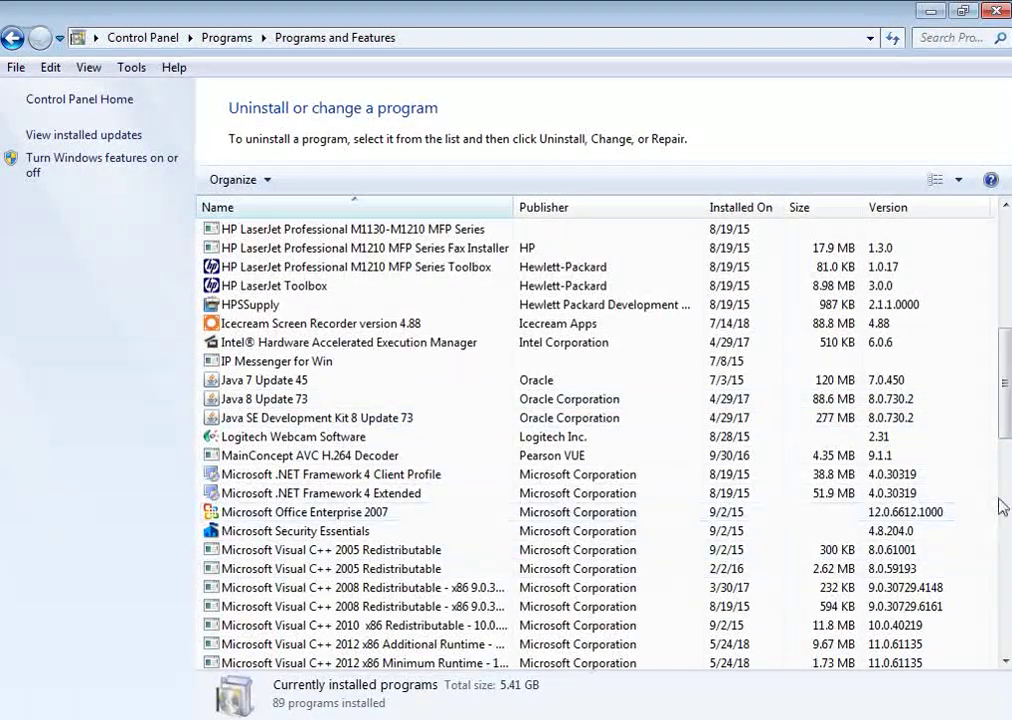
pyautogui.moveTo(1006, 418); pyautogui.dragTo(1008, 461)
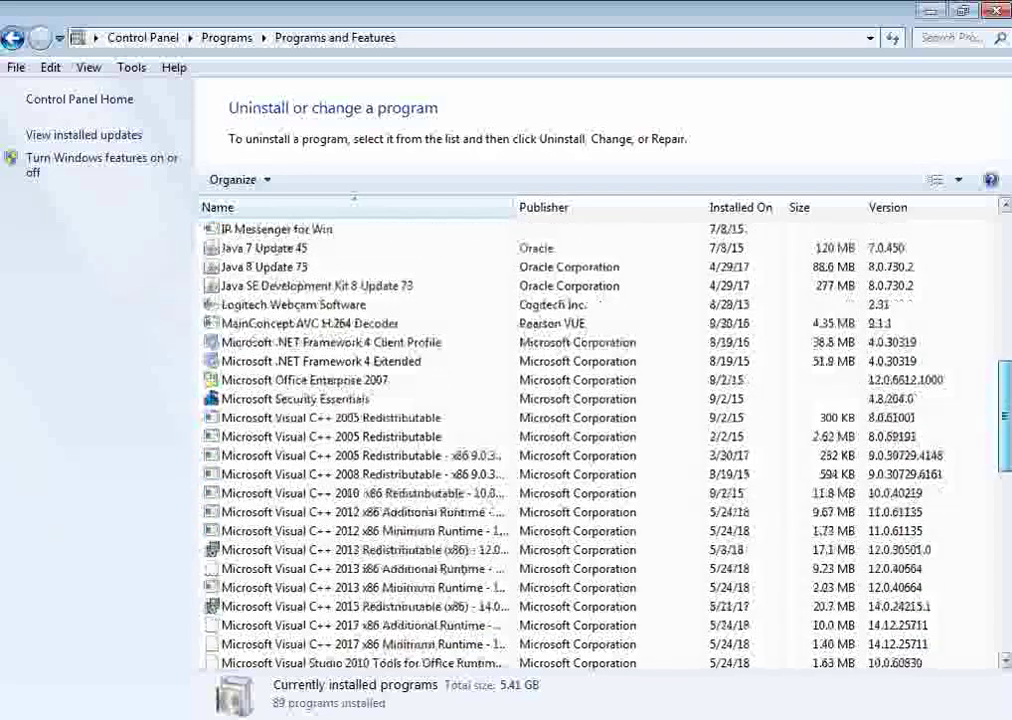
pyautogui.click(405, 361)
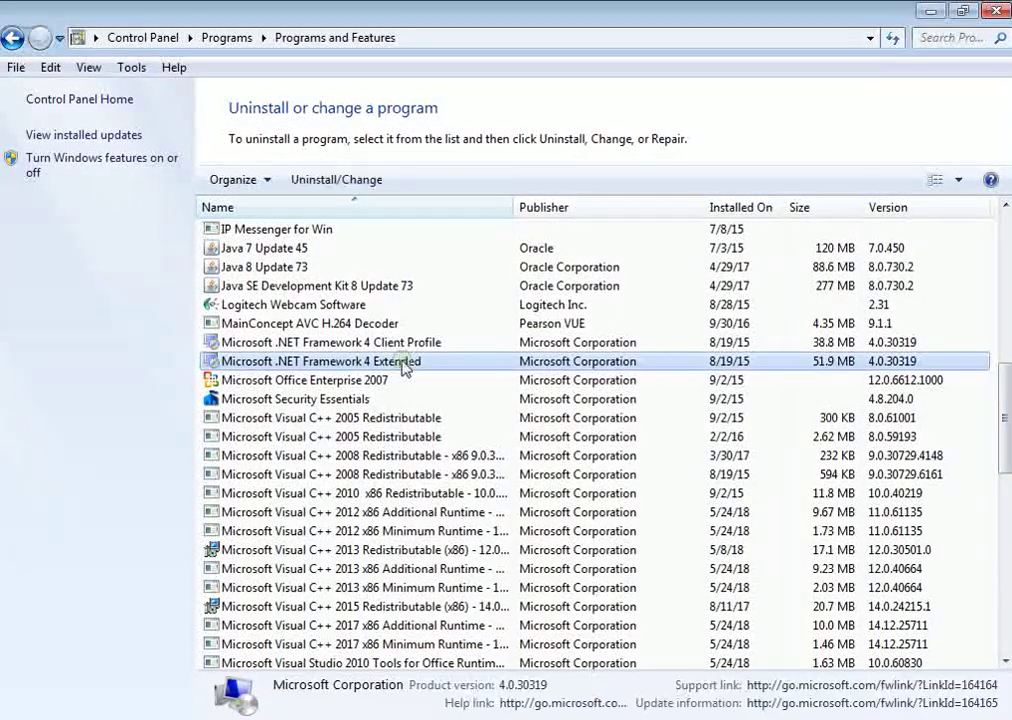
pyautogui.click(400, 348)
pyautogui.moveTo(1006, 400); pyautogui.dragTo(1008, 580)
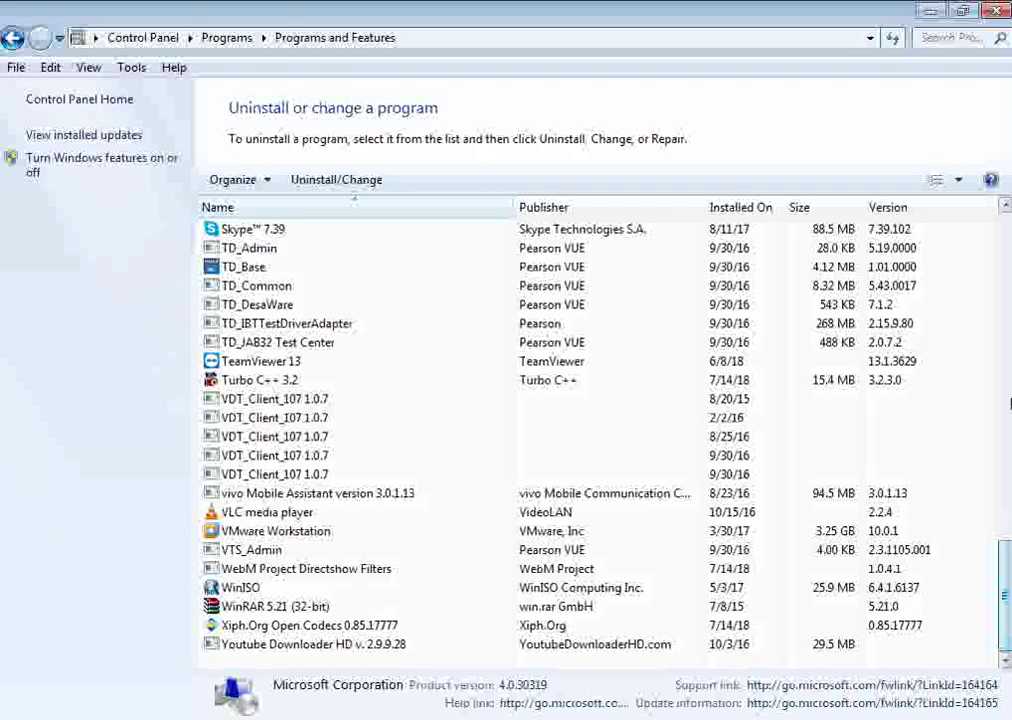
pyautogui.click(997, 12)
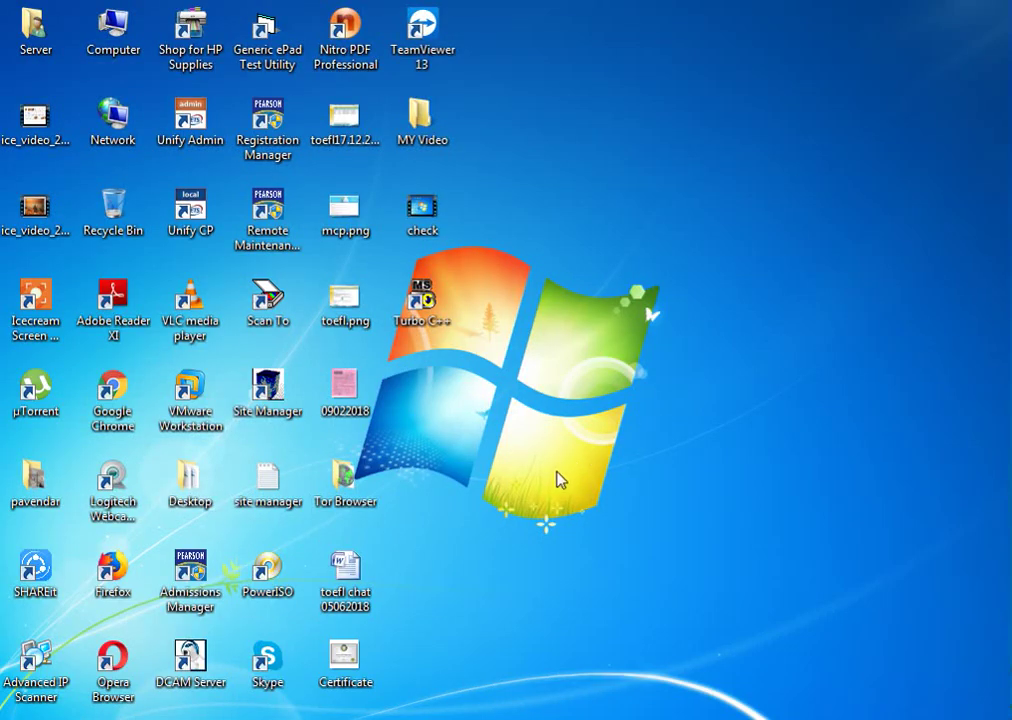
# Switch to the Chrome window showing Downloads and load the Google home page in that tab.
pyautogui.moveTo(85, 718)
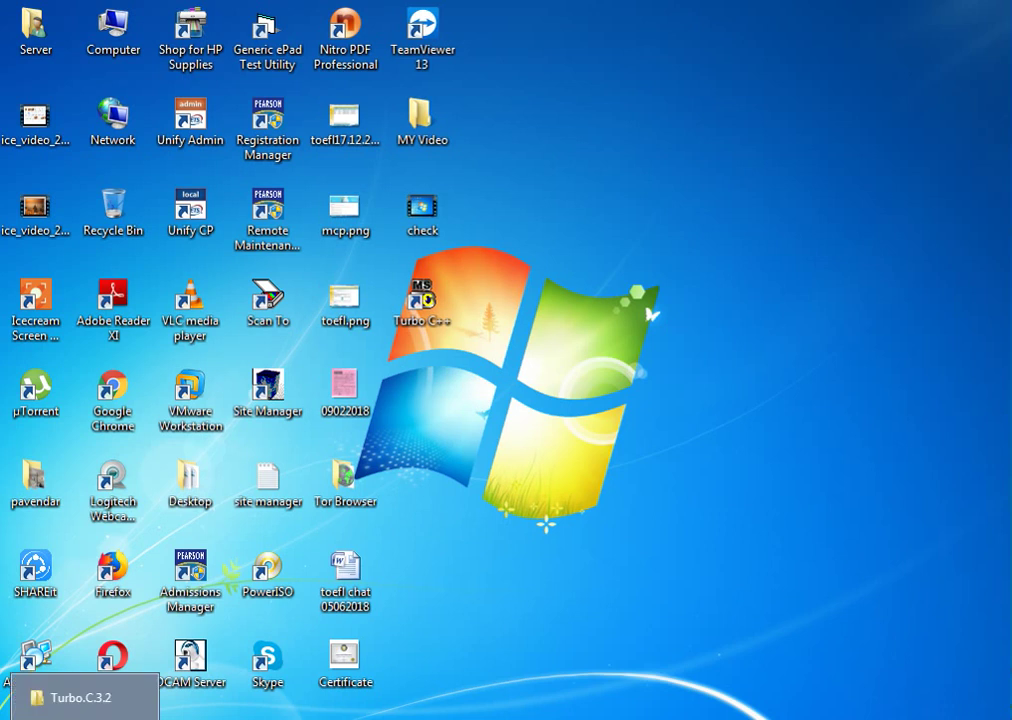
pyautogui.moveTo(450, 715)
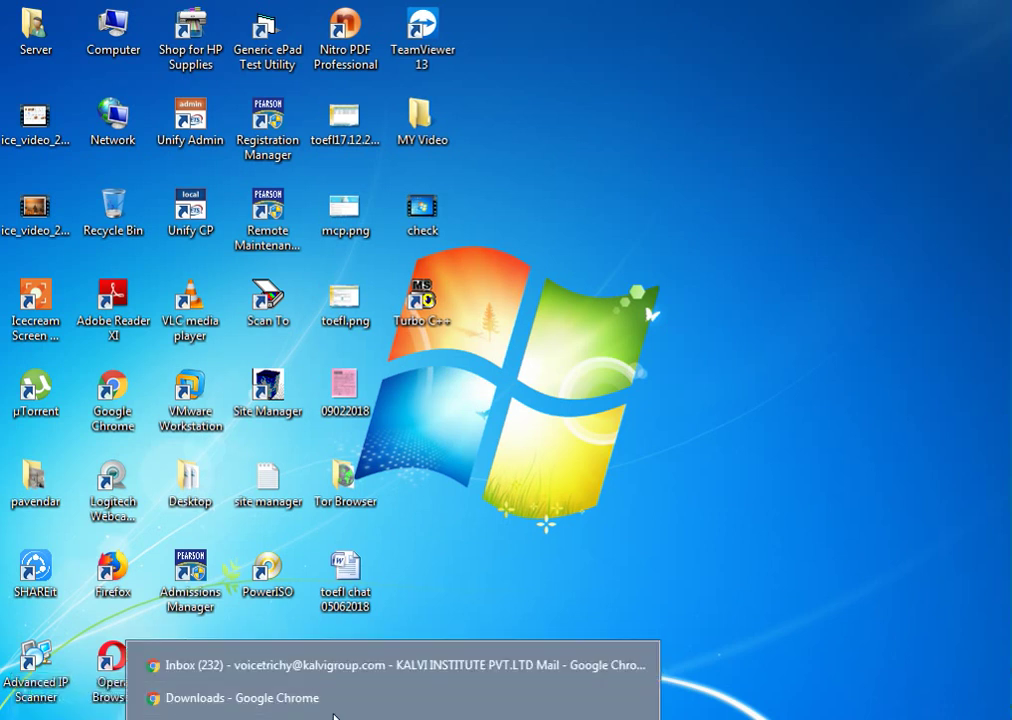
pyautogui.click(335, 712)
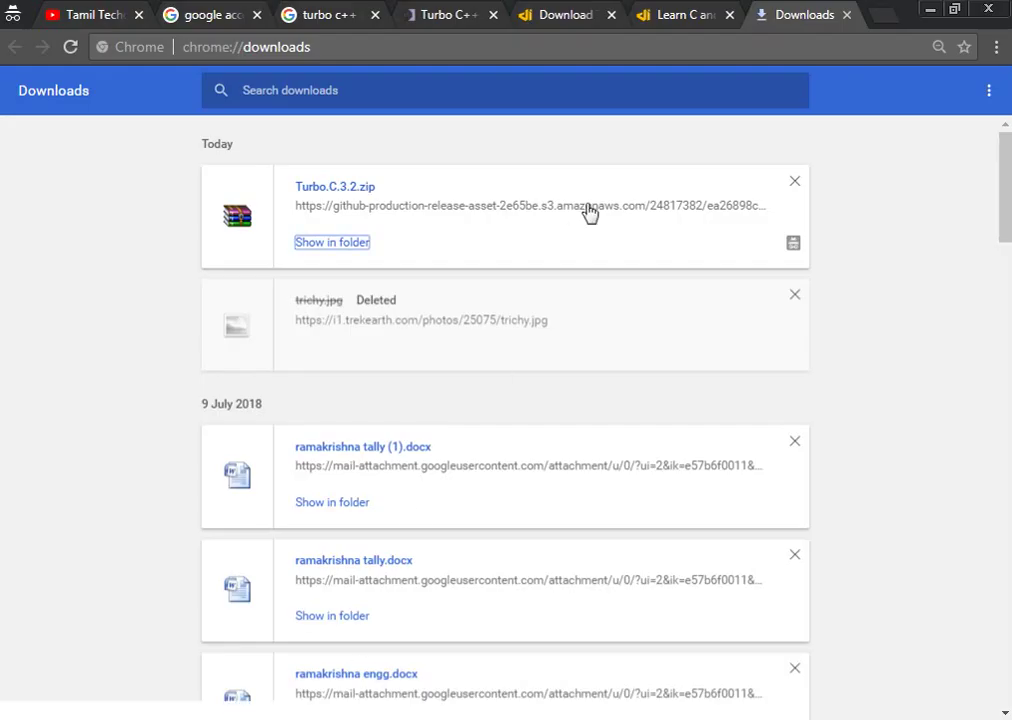
pyautogui.click(601, 42)
pyautogui.write('go')
pyautogui.press('Return')
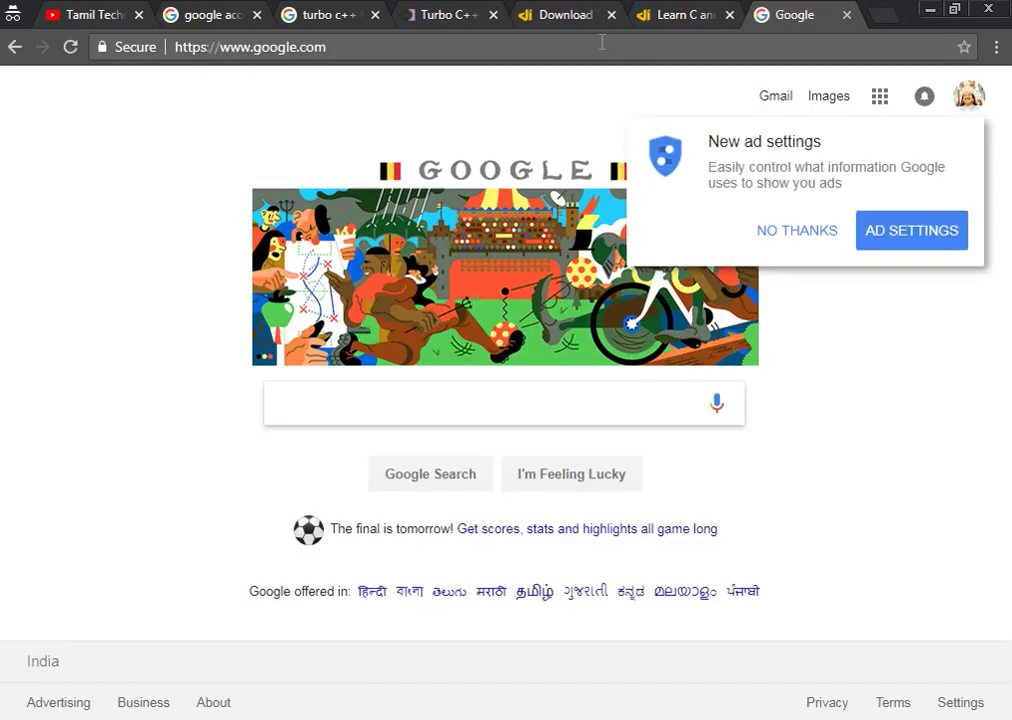
# Search Google for ".net framework 4.5 filehippo".
pyautogui.write('.')
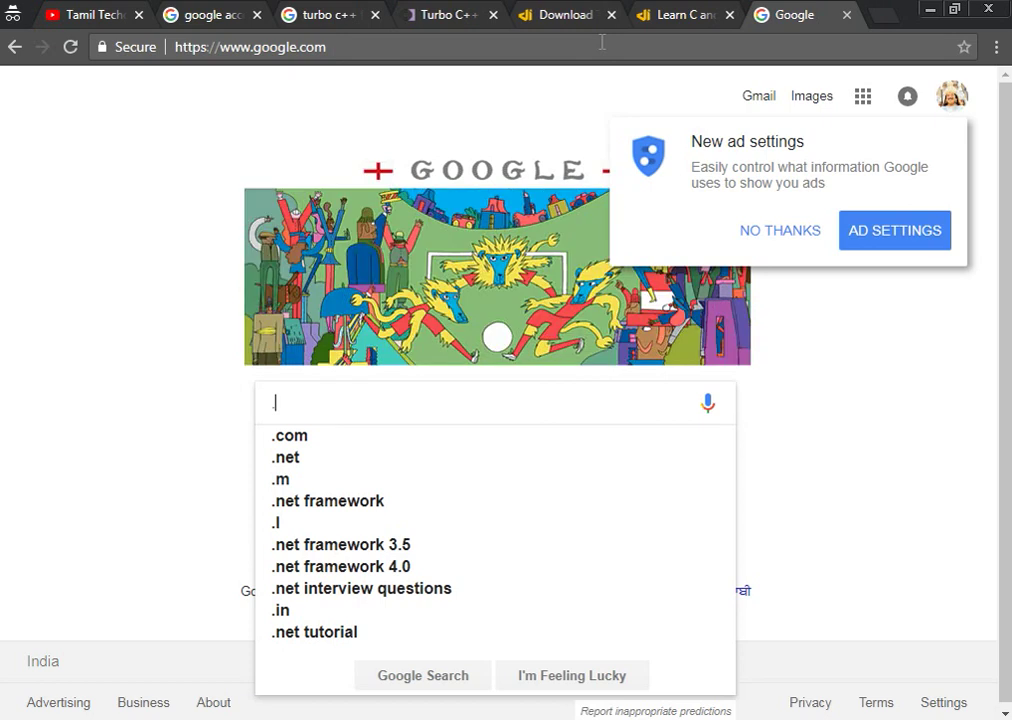
pyautogui.press('Down')
pyautogui.press('Down')
pyautogui.press('Down')
pyautogui.press('Down')
pyautogui.press('Down')
pyautogui.press('Down')
pyautogui.press('Down')
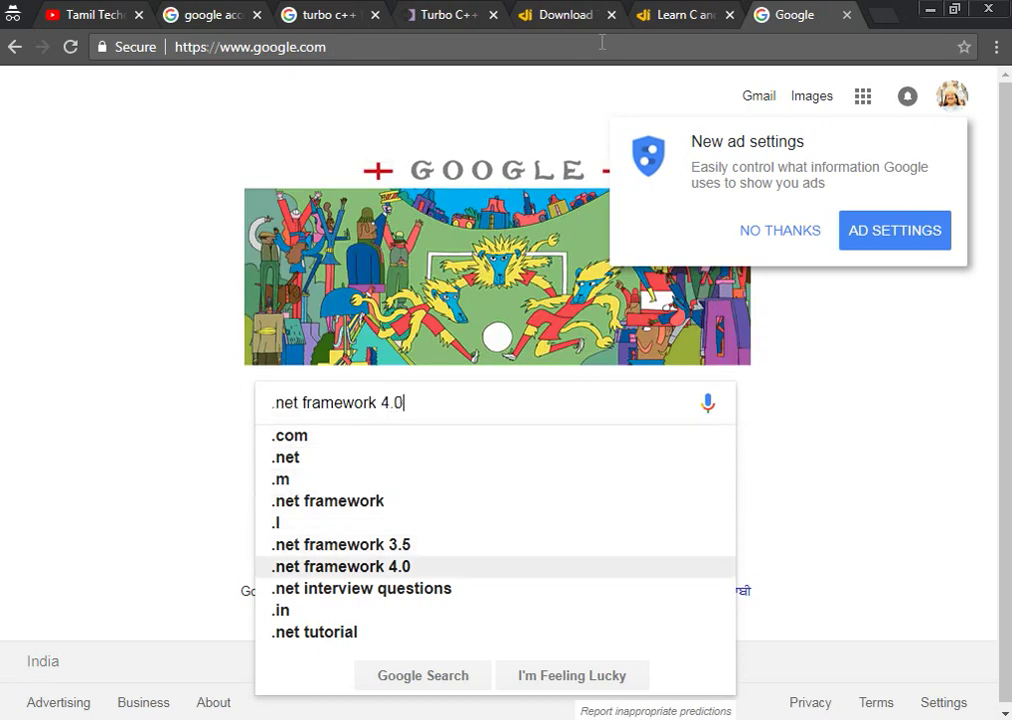
pyautogui.press('BackSpace')
pyautogui.press('BackSpace')
pyautogui.write('.5')
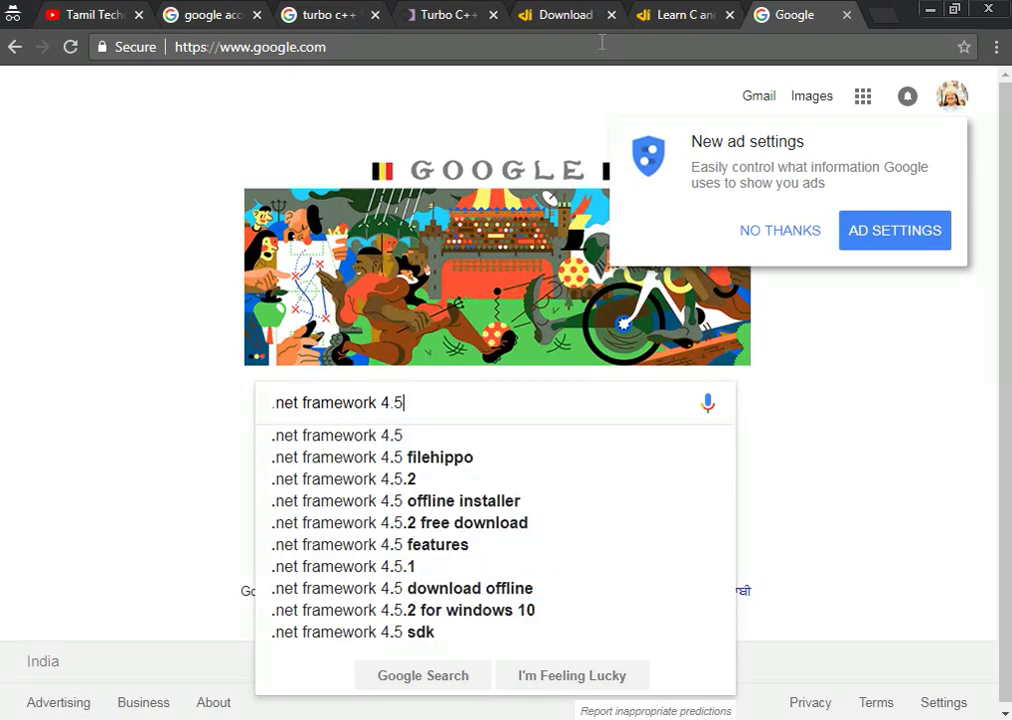
pyautogui.press('Down')
pyautogui.press('Return')
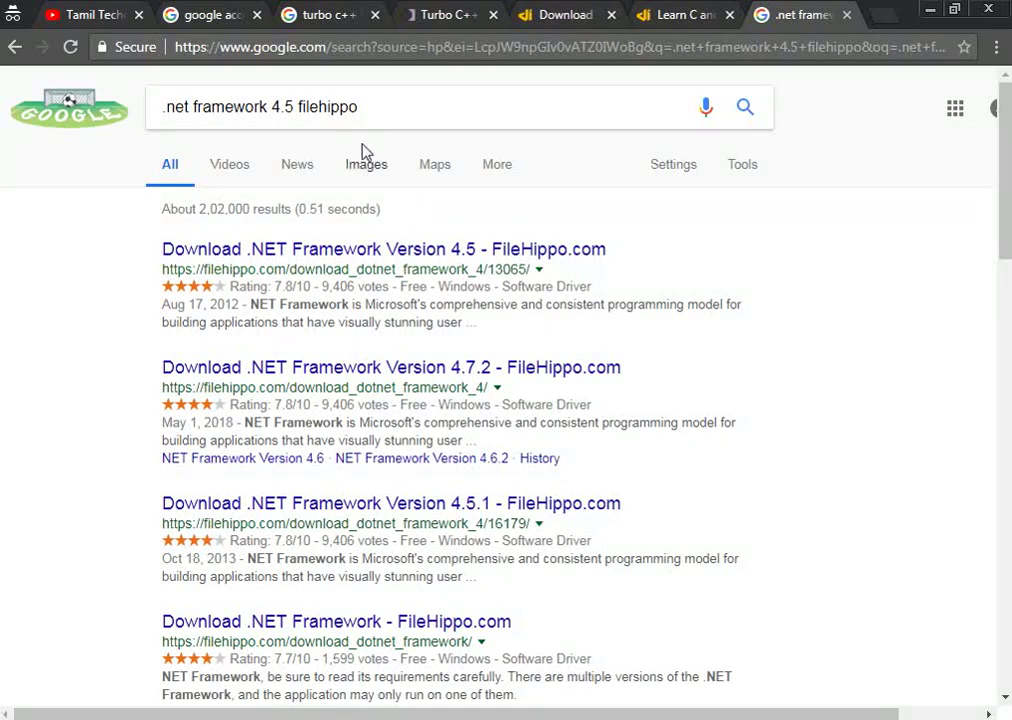
# Open FileHippo's .NET Framework Version 4.5 result in a new tab and start downloading this version.
pyautogui.rightClick(335, 252)
pyautogui.click(490, 258)
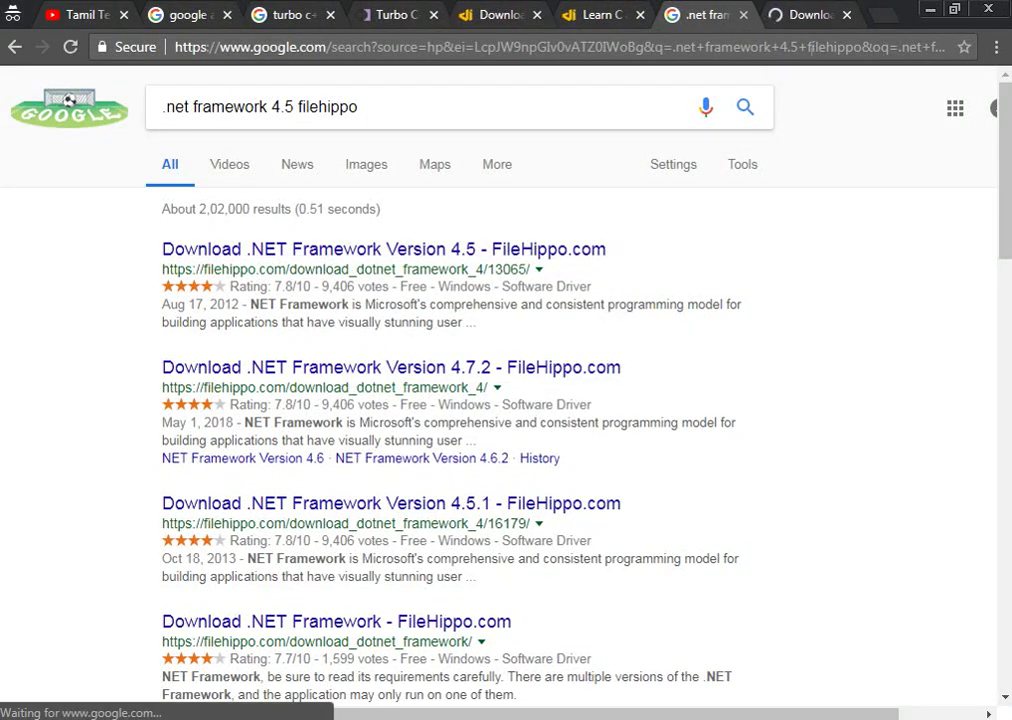
pyautogui.click(812, 9)
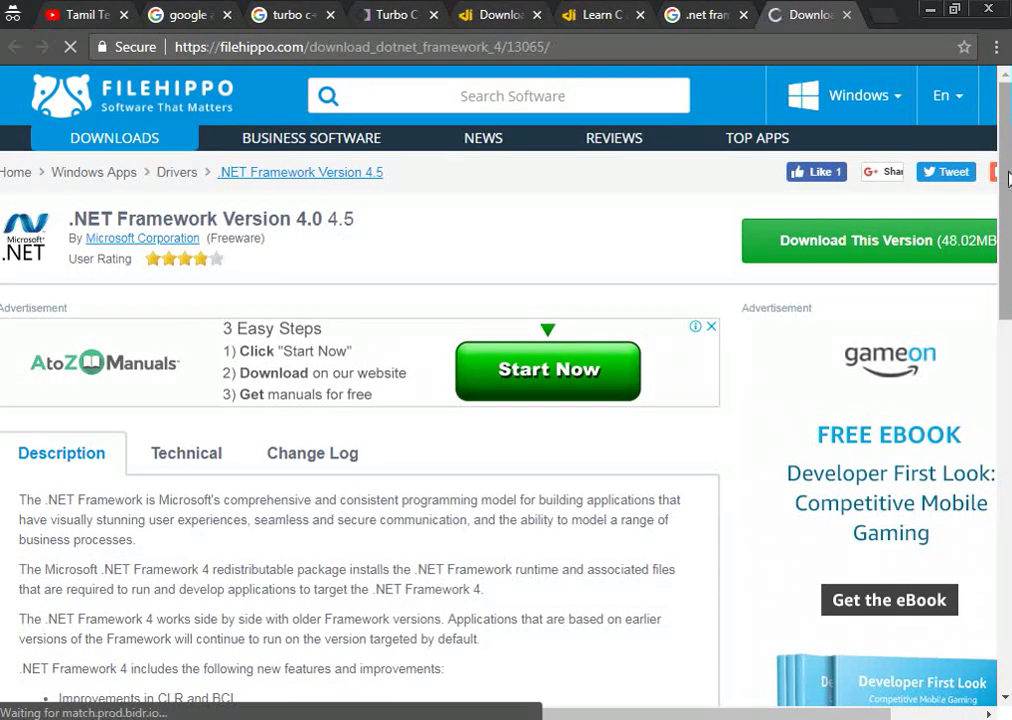
pyautogui.scroll(-6, 1008, 177)
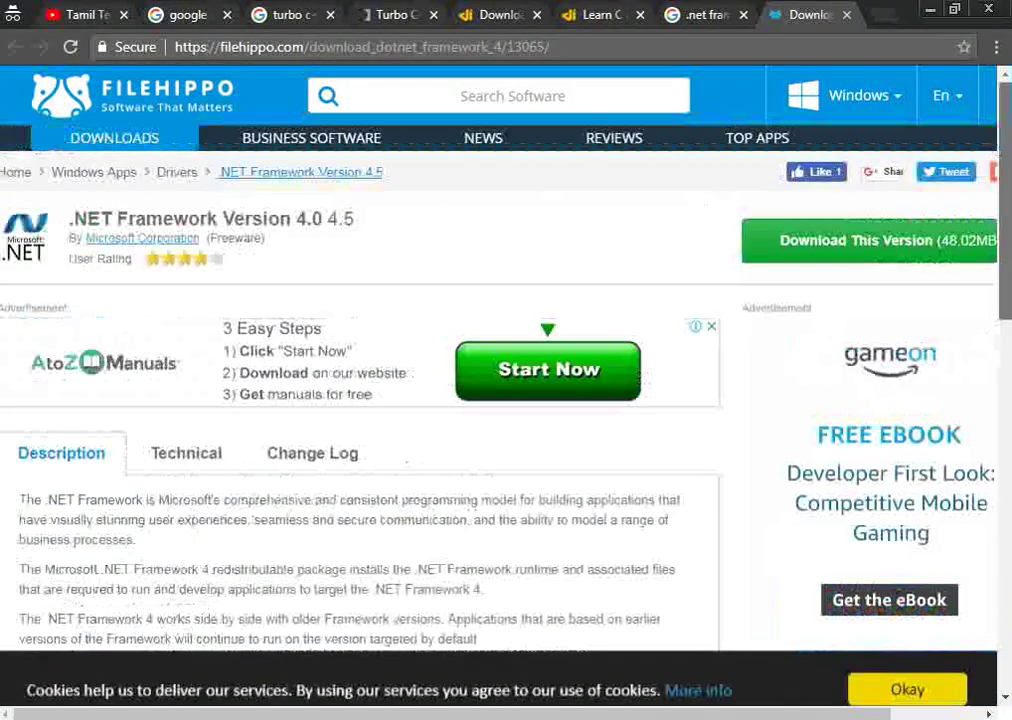
pyautogui.click(901, 235)
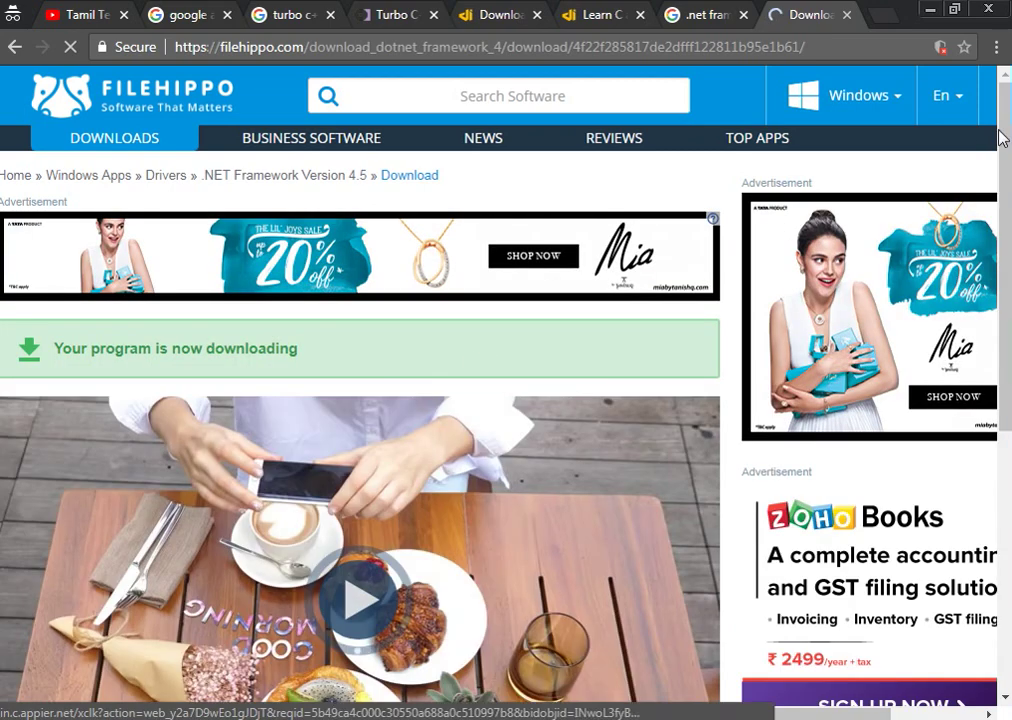
pyautogui.moveTo(1003, 137); pyautogui.dragTo(1008, 194)
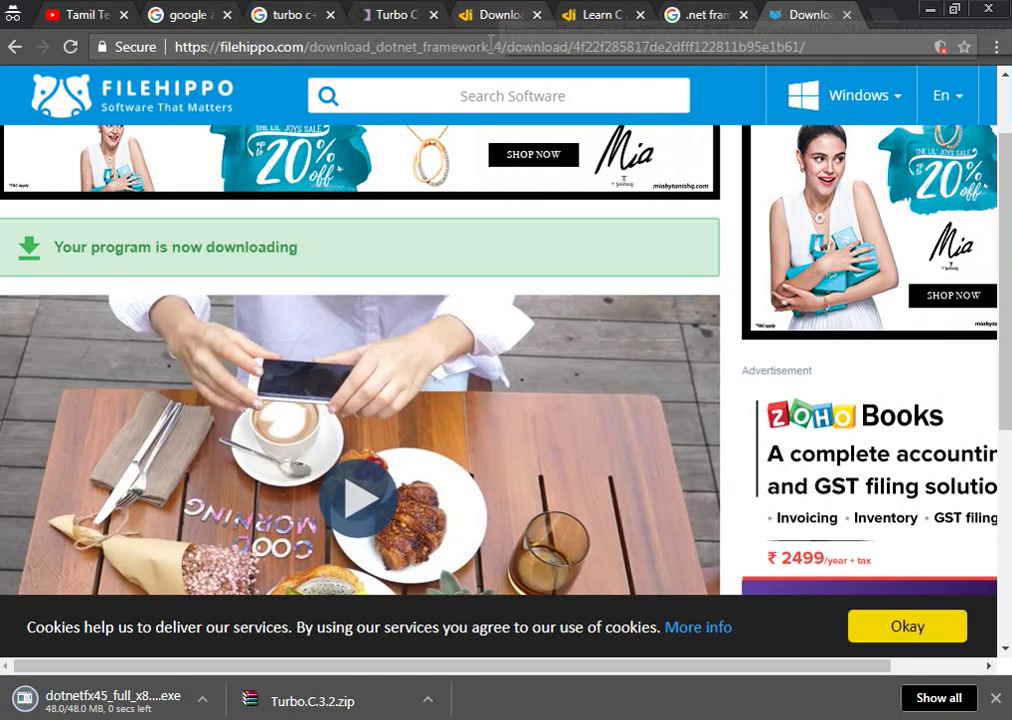
# Run the dotnetfx45_full installer once downloaded, allowing it to make changes to the computer, and minimize the browser.
pyautogui.click(203, 701)
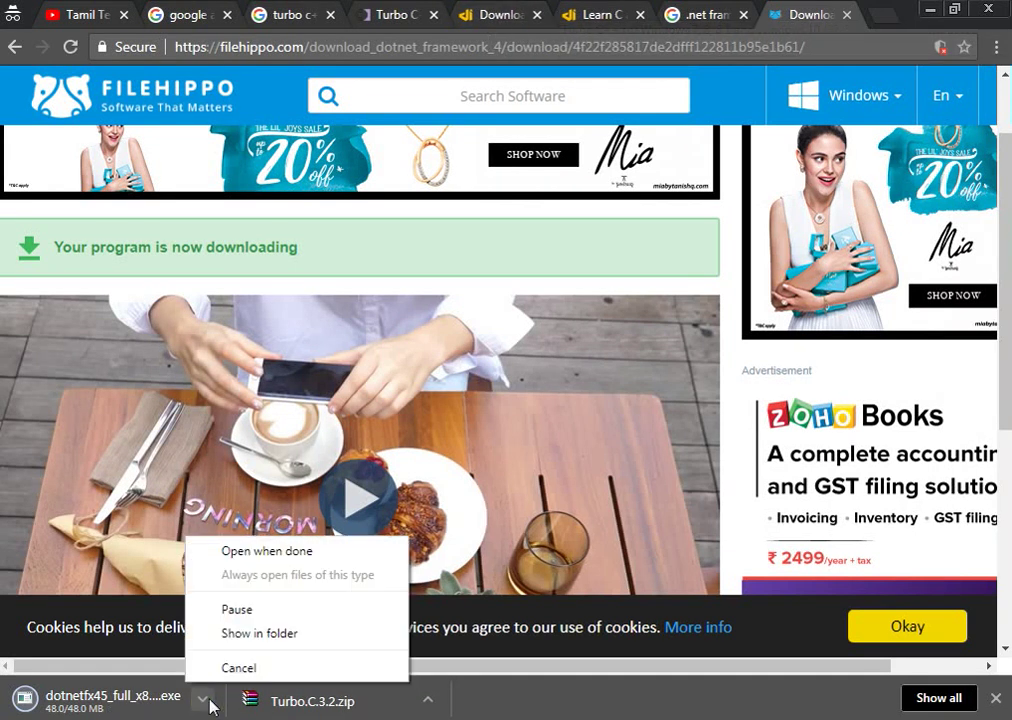
pyautogui.click(244, 552)
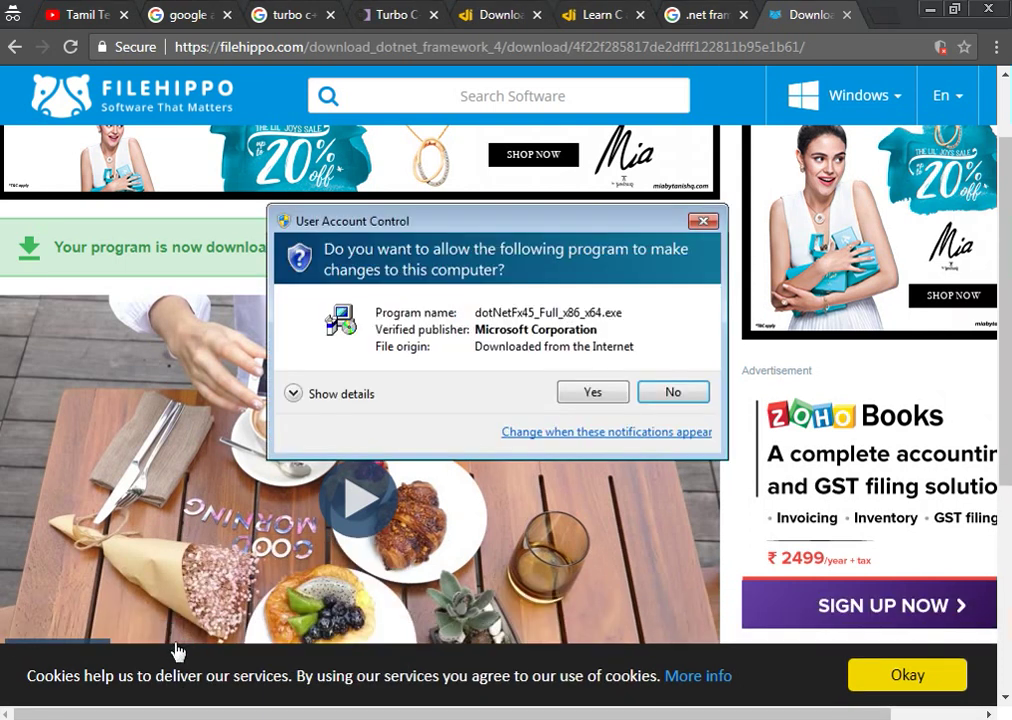
pyautogui.click(592, 392)
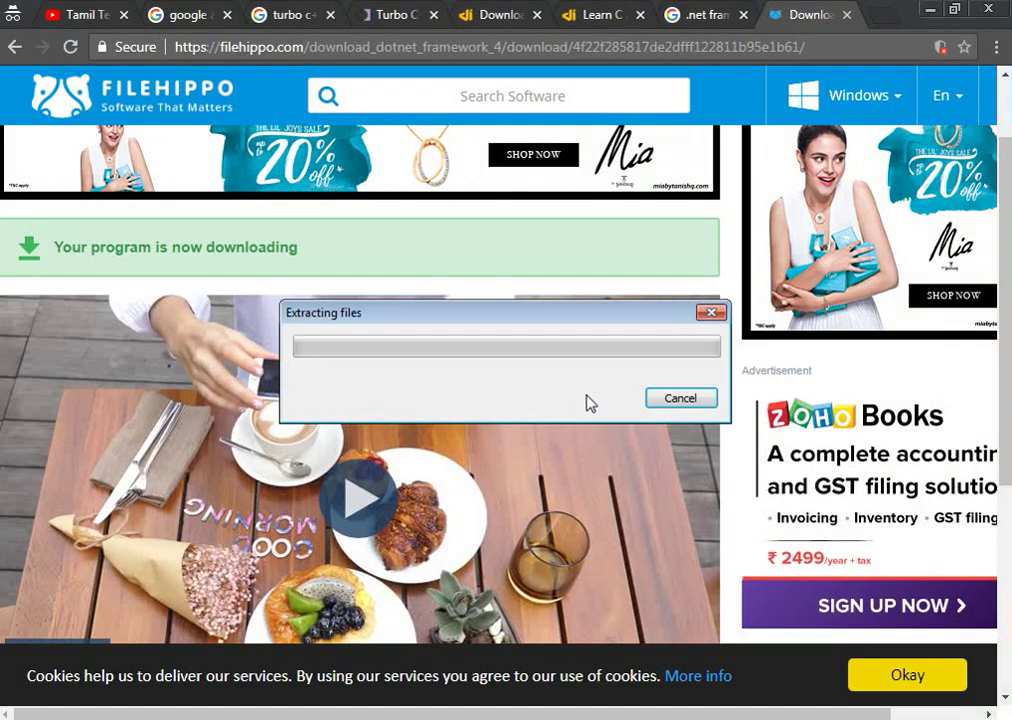
pyautogui.click(932, 12)
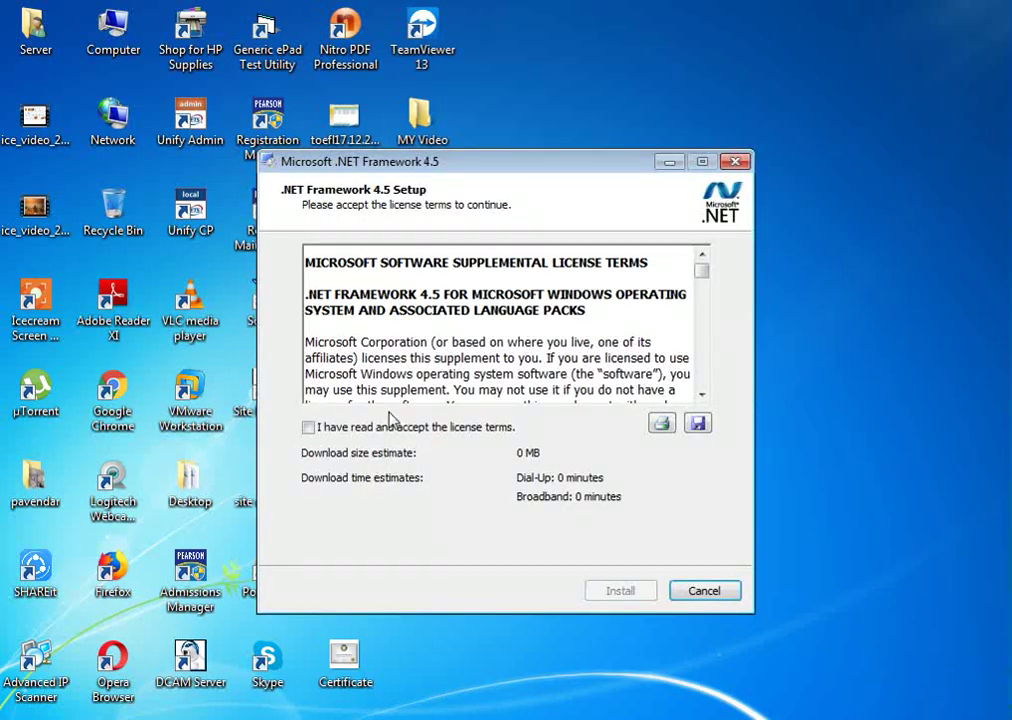
# Accept the license terms and install .NET Framework 4.5, closing the setup once it completes.
pyautogui.click(369, 427)
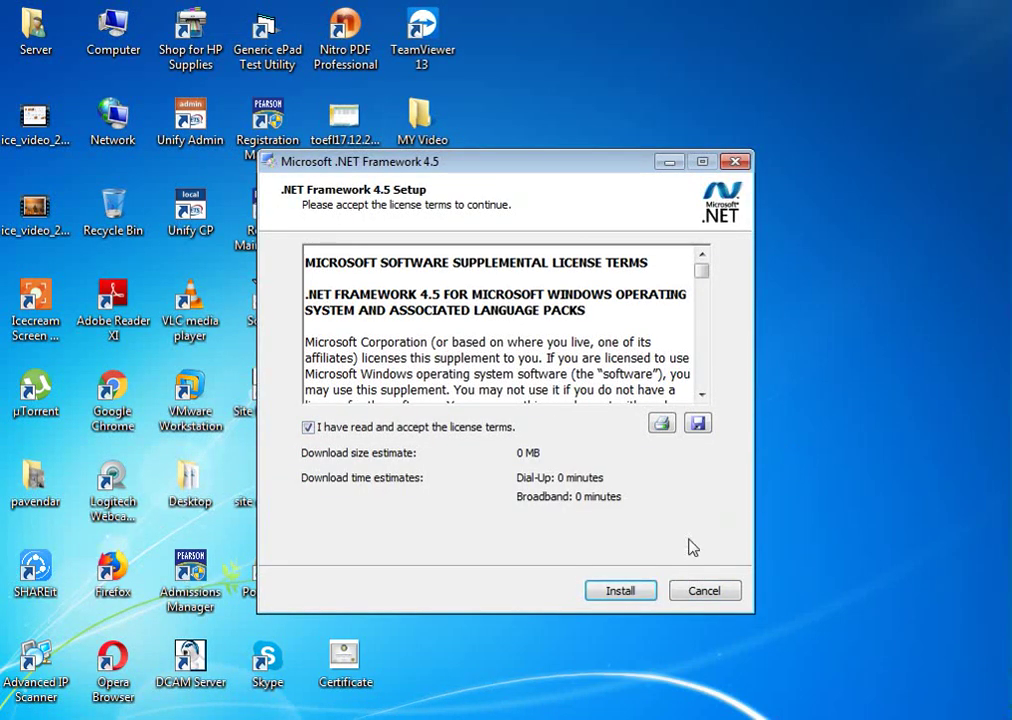
pyautogui.click(616, 597)
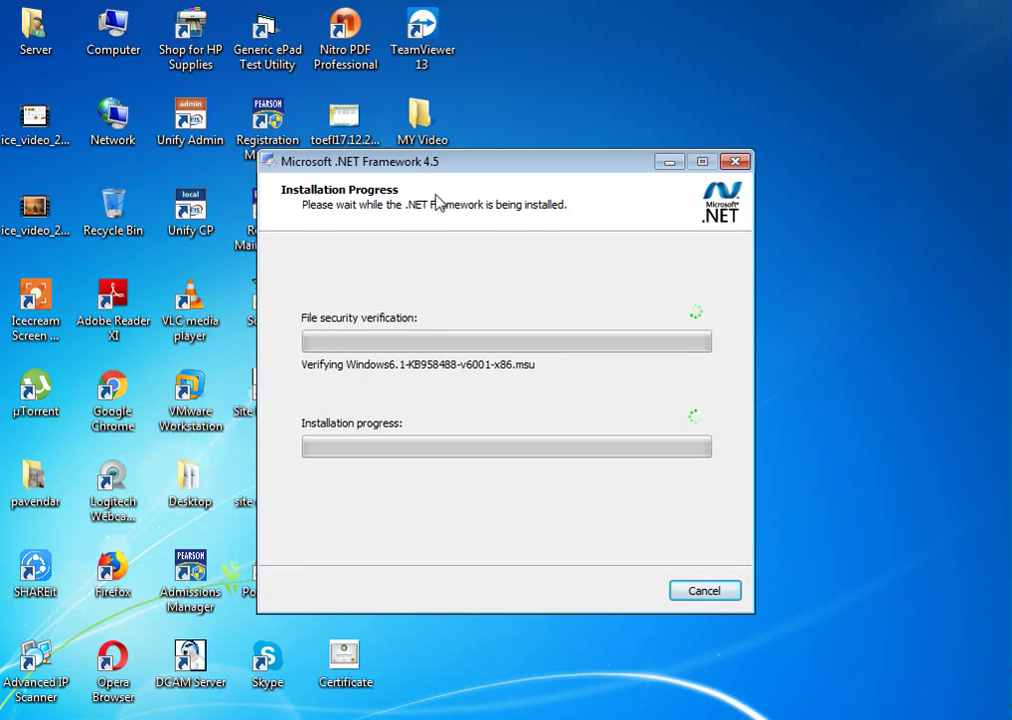
pyautogui.moveTo(481, 167); pyautogui.dragTo(583, 93)
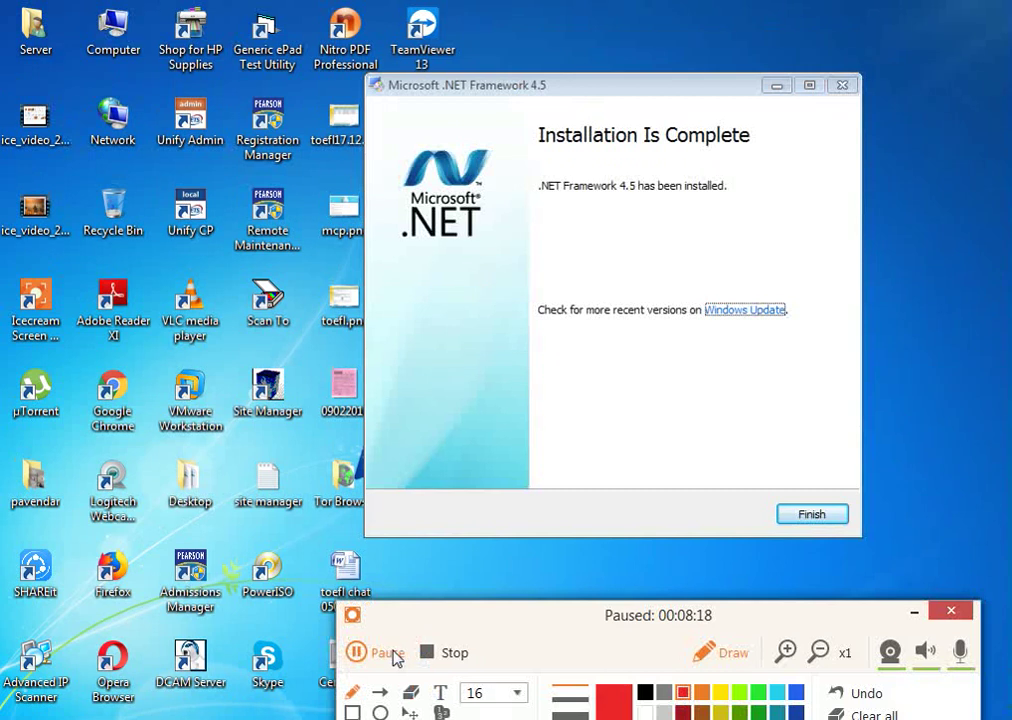
pyautogui.click(390, 658)
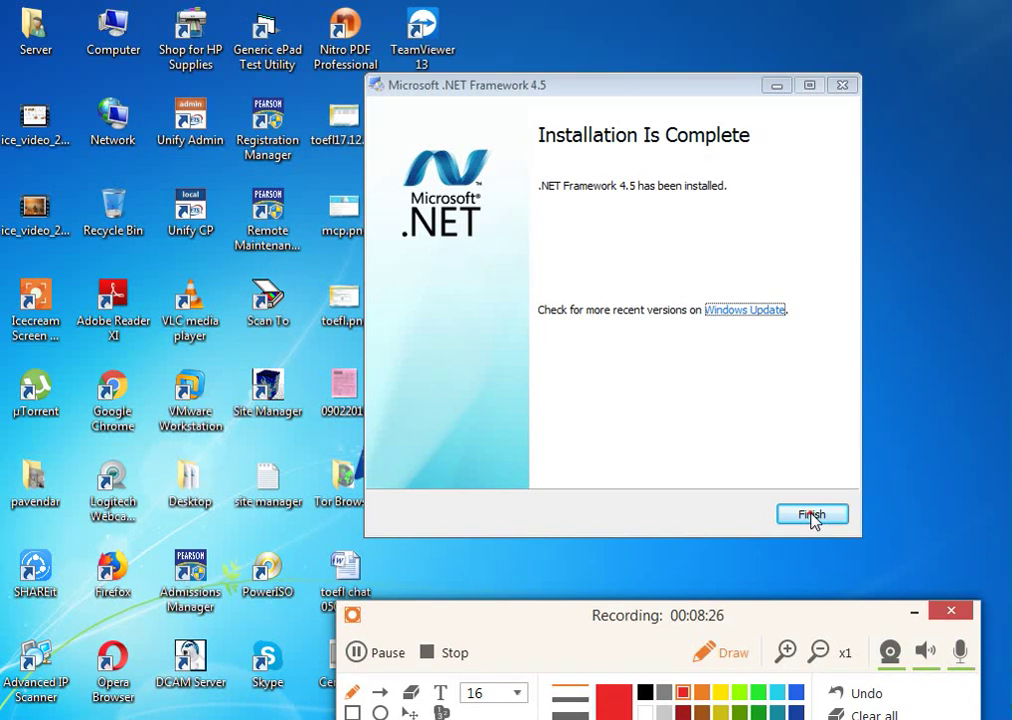
pyautogui.press('Escape')
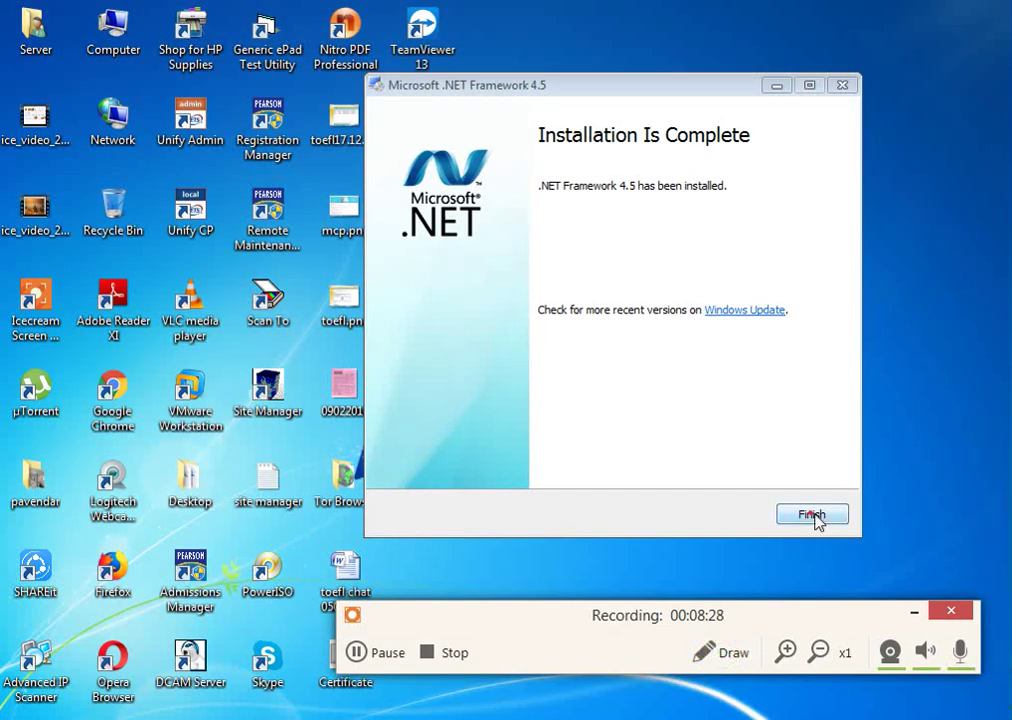
pyautogui.click(812, 515)
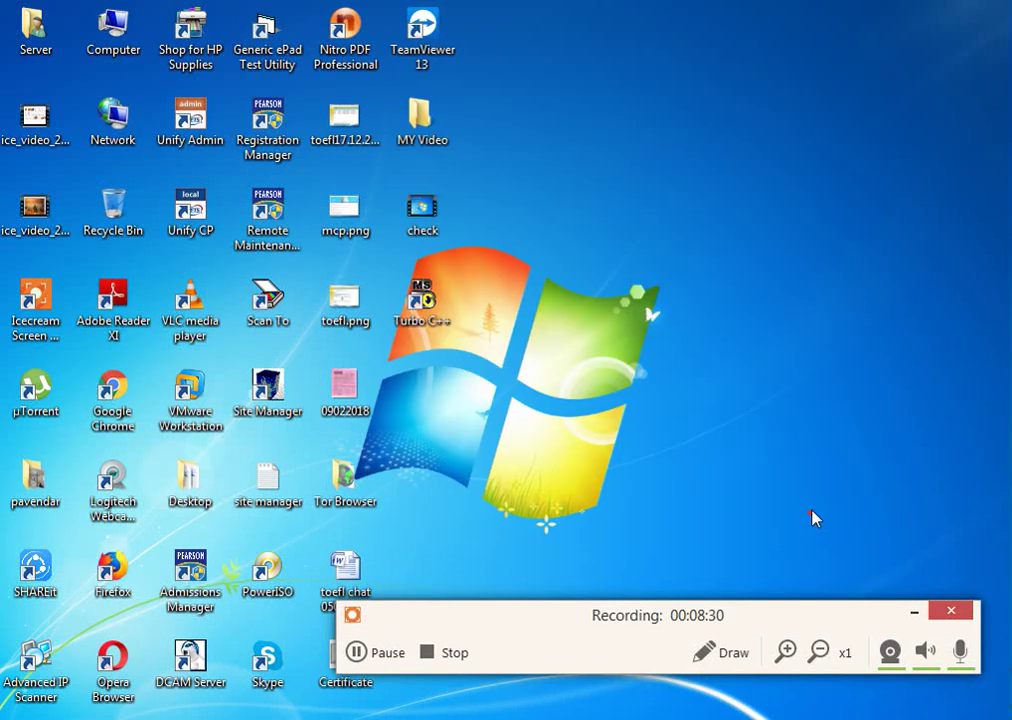
# Launch Turbo C++ from the desktop with its default startup and maximize the 1HELLO.C editor window.
pyautogui.rightClick(410, 297)
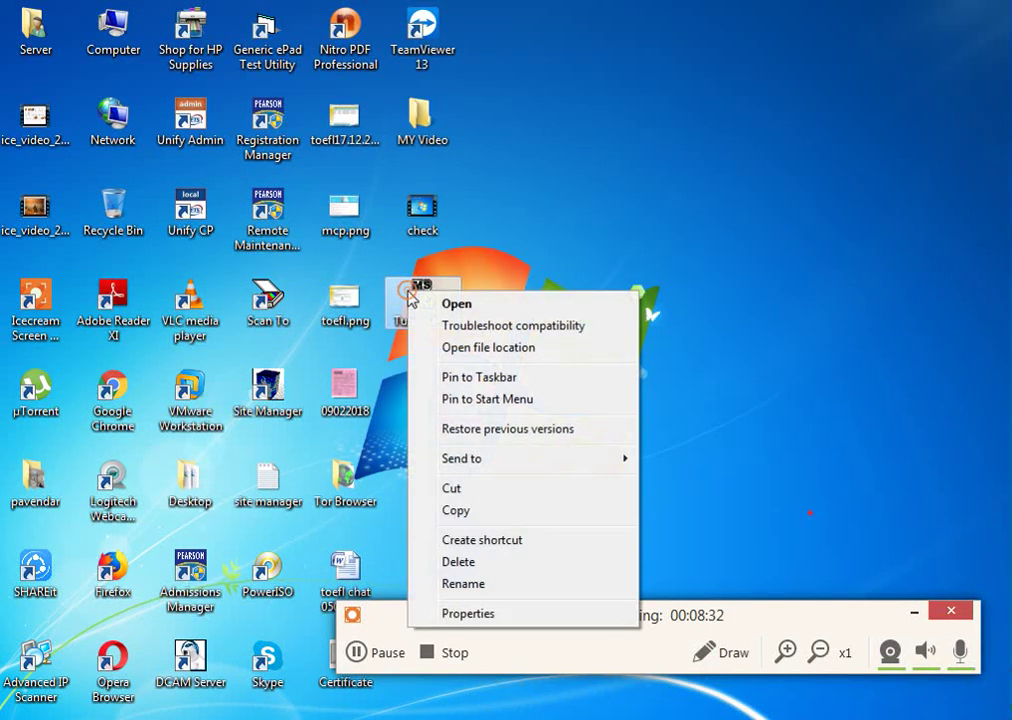
pyautogui.click(455, 303)
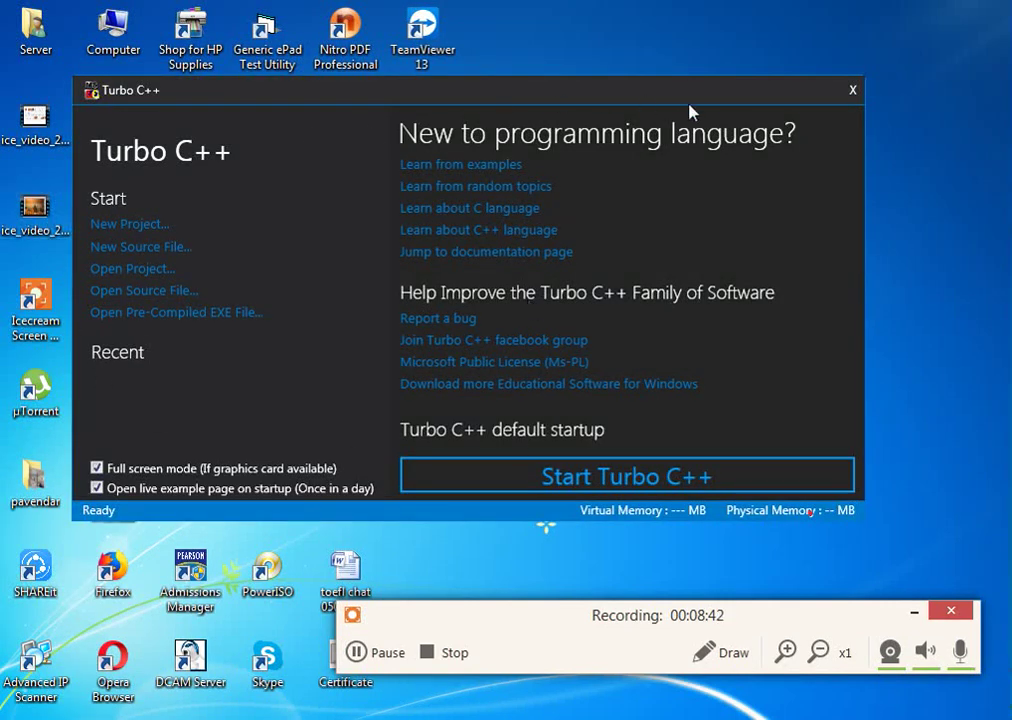
pyautogui.click(568, 478)
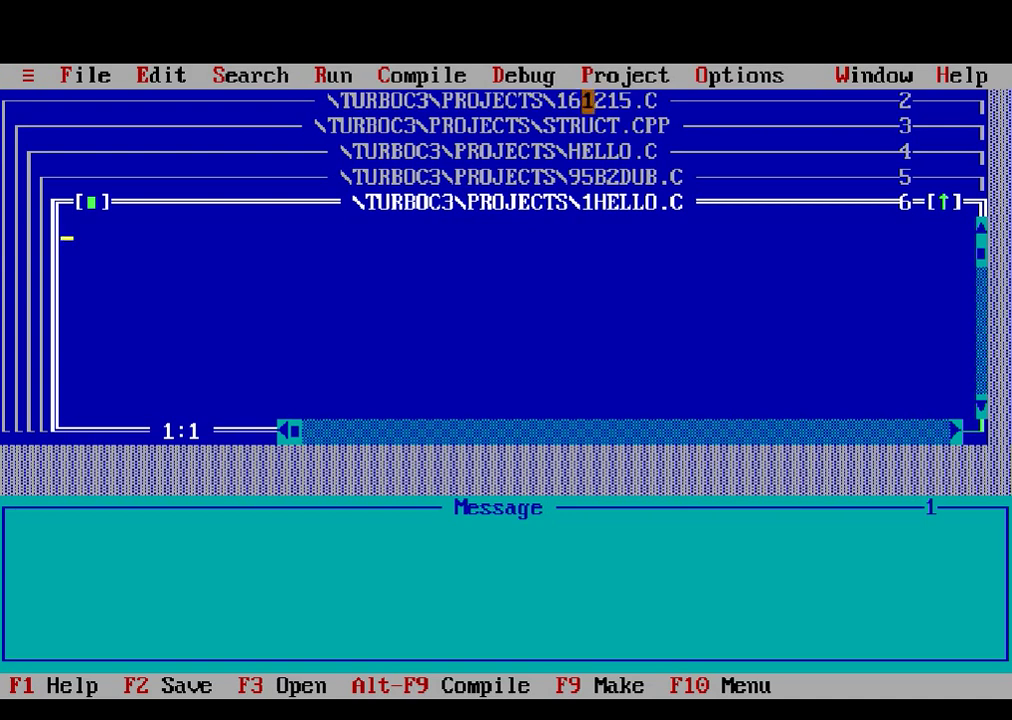
pyautogui.click(955, 203)
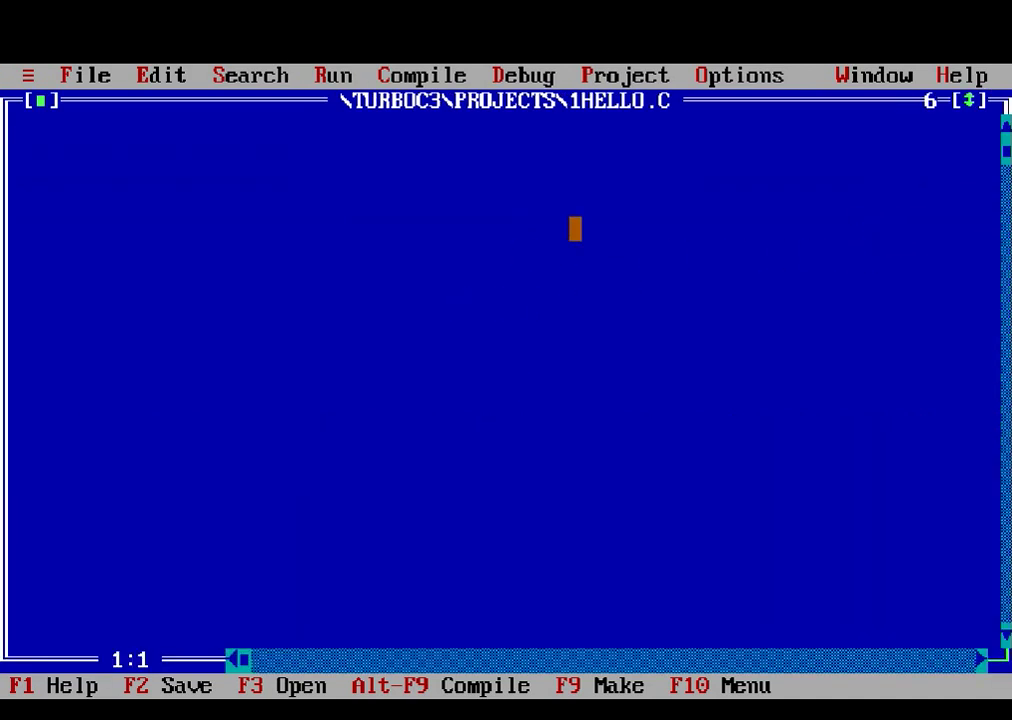
# Quit the Turbo C++ editor and close its launcher window.
pyautogui.click(91, 75)
pyautogui.click(113, 379)
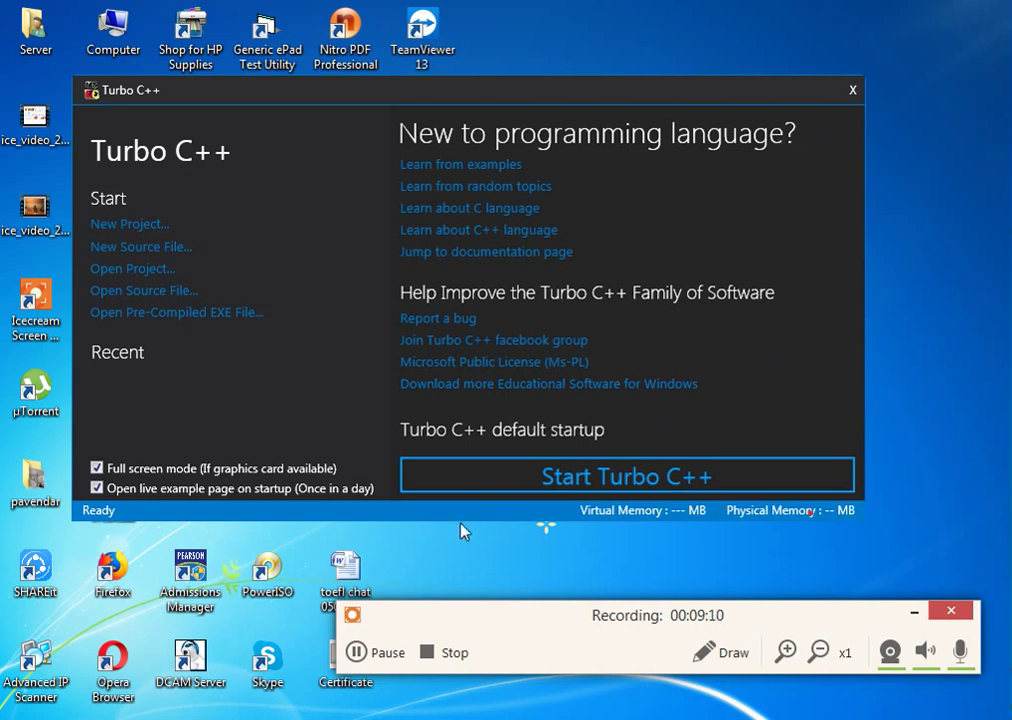
pyautogui.moveTo(720, 90); pyautogui.dragTo(812, 76)
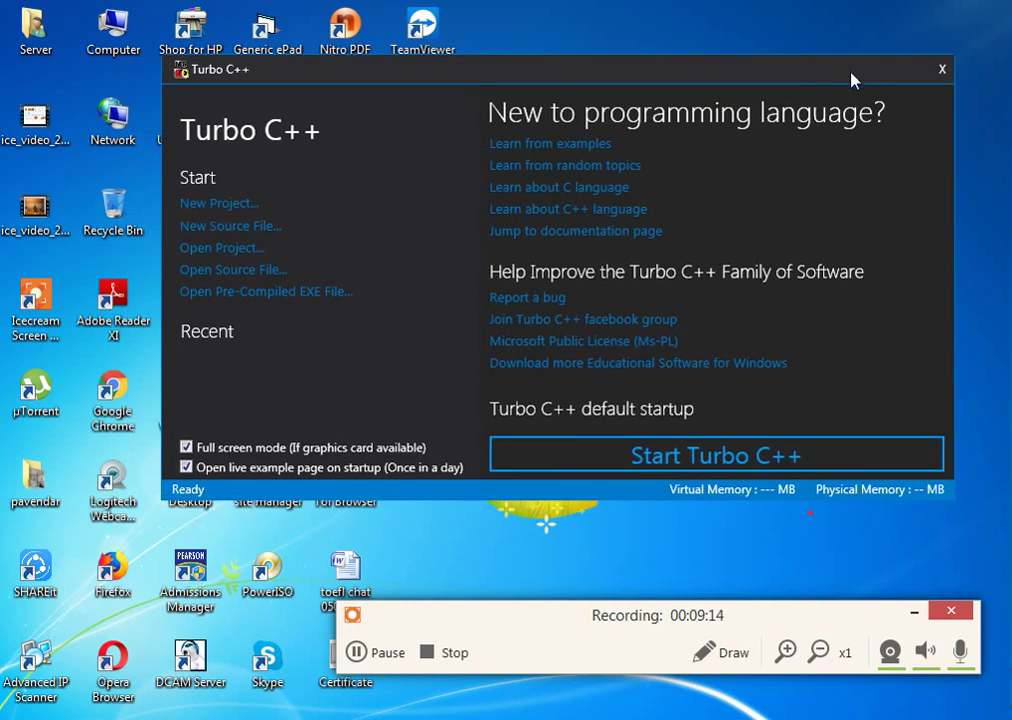
pyautogui.click(944, 70)
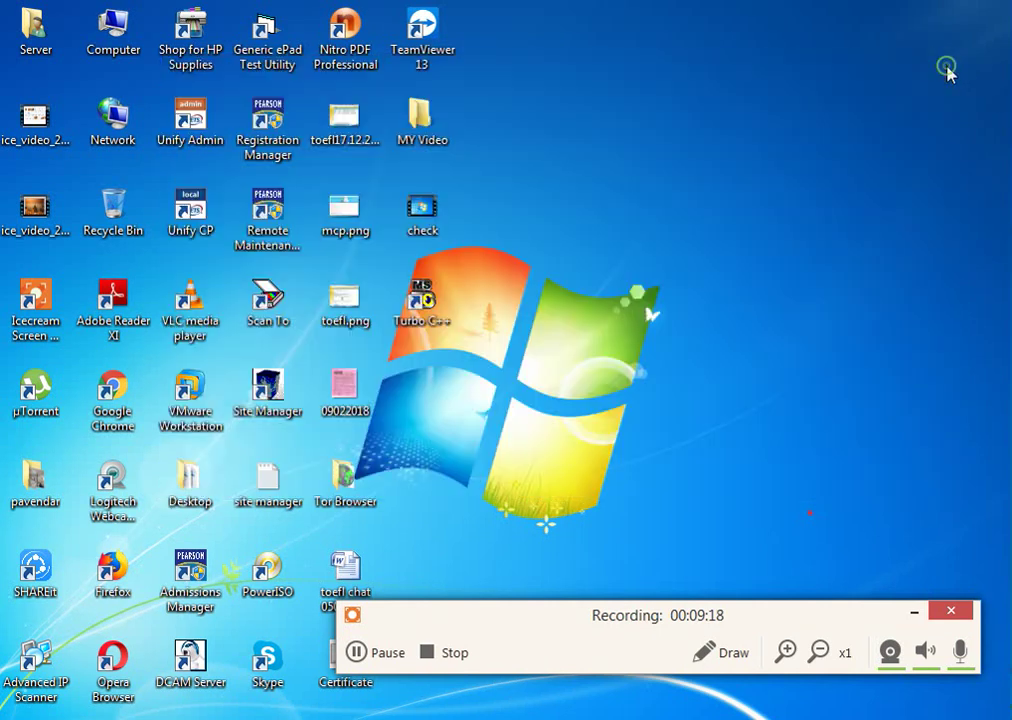